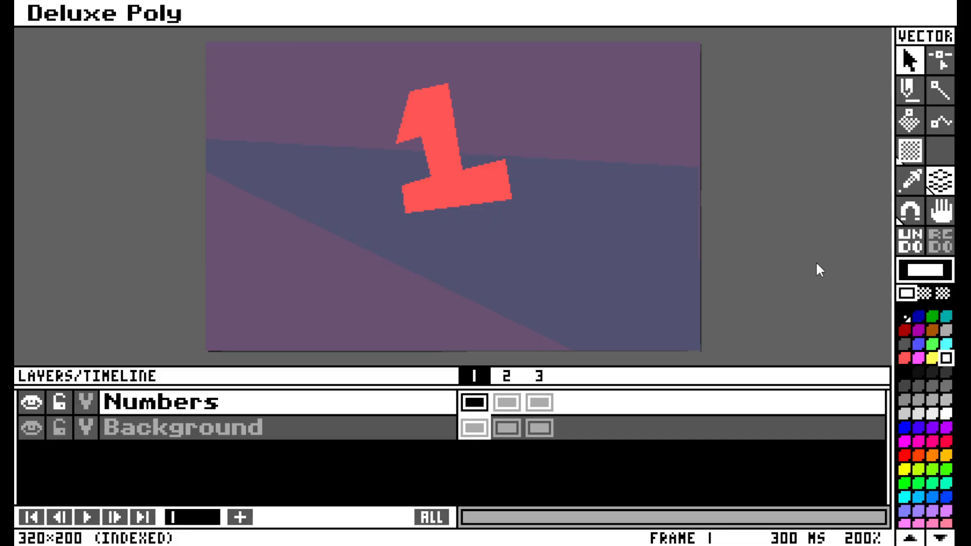
Step: Play the three-frame numbers animation and stop it, repeating playback to preview the frame timing
click(86, 518)
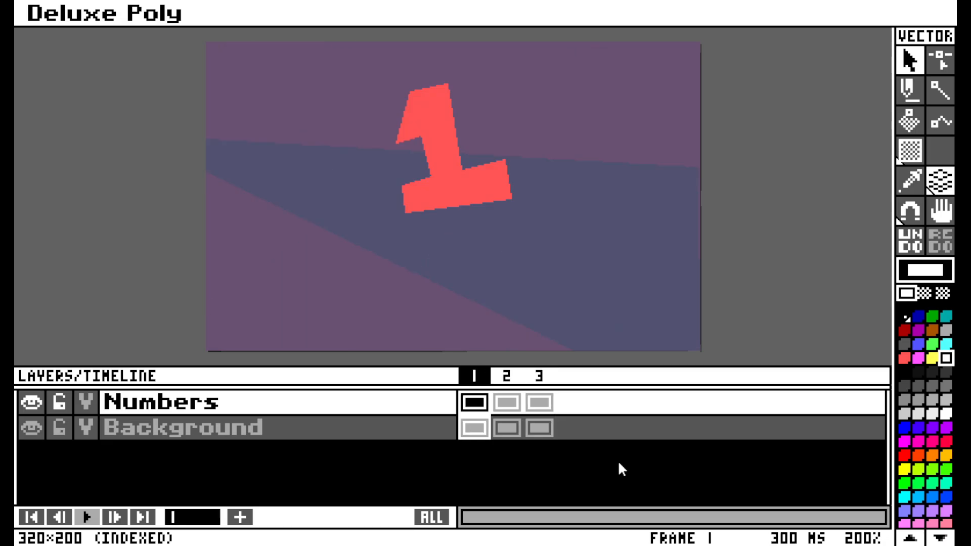
click(539, 14)
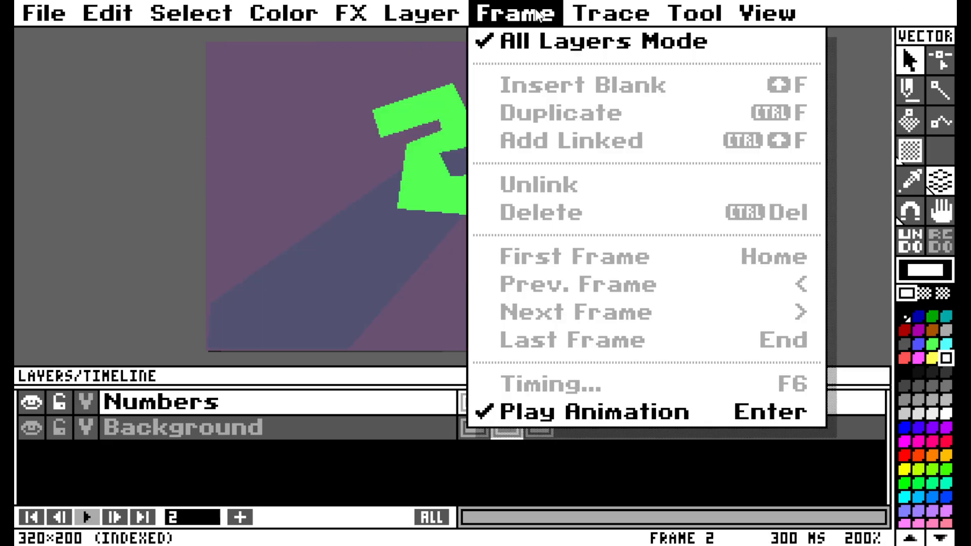
click(581, 415)
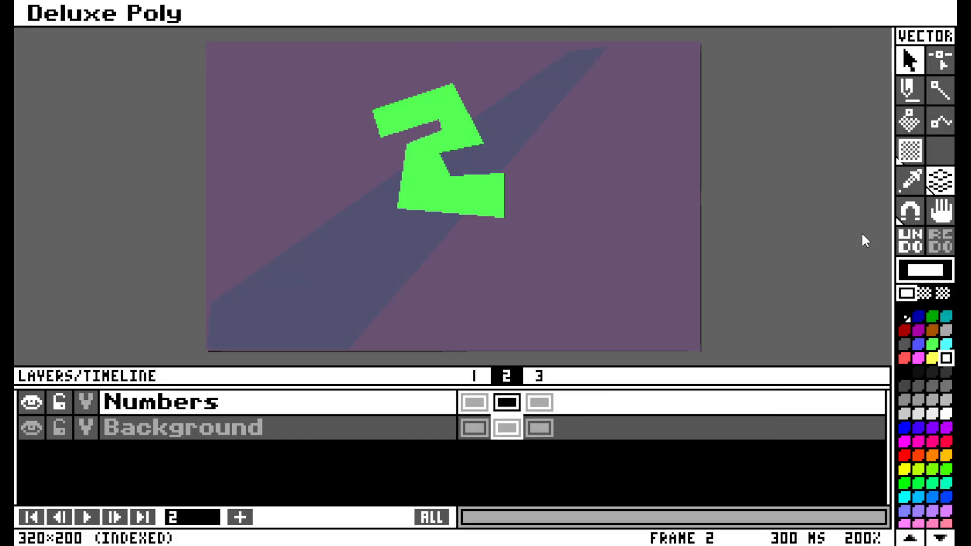
key(Return)
key(Return)
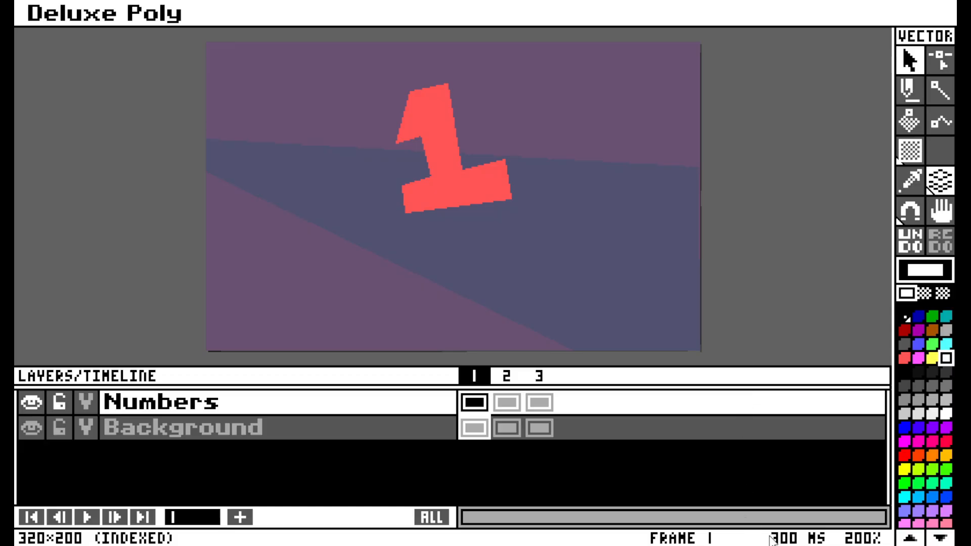
Step: Set the duration of frame 1 to 100 milliseconds
mouse_move(444, 6)
click(493, 15)
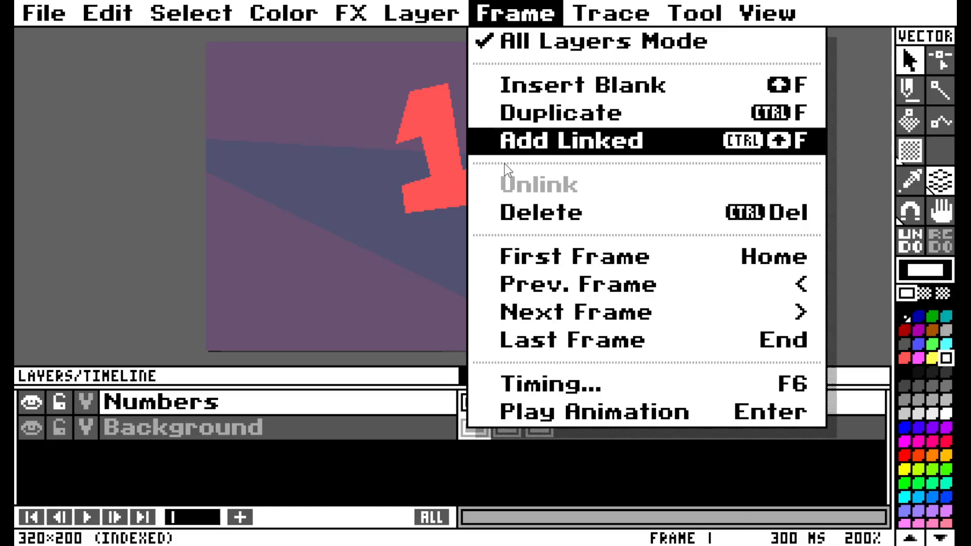
click(665, 392)
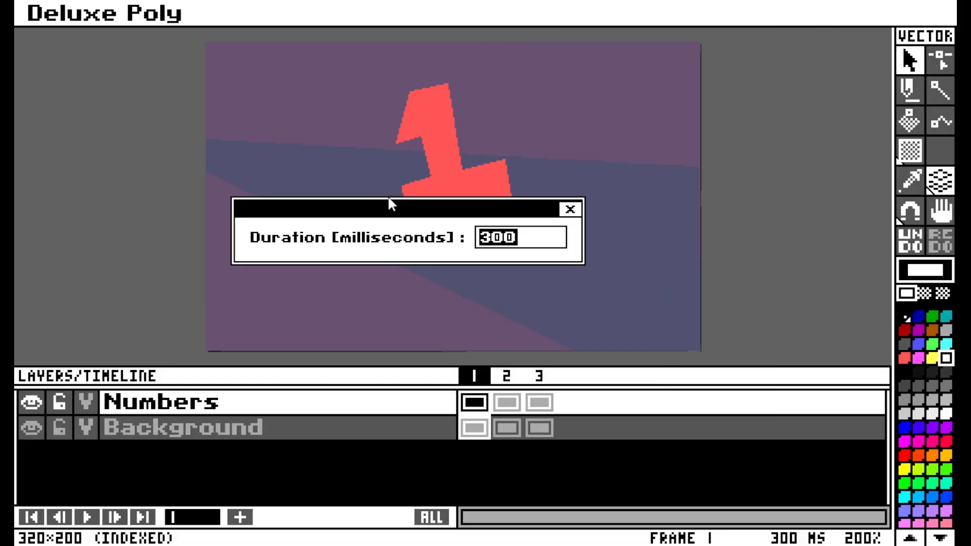
drag(390, 203, 666, 65)
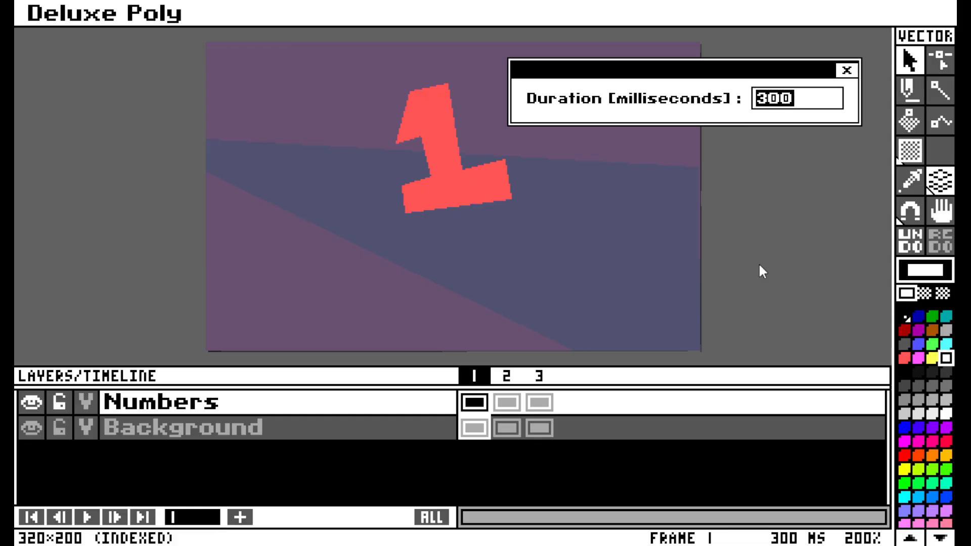
key(End)
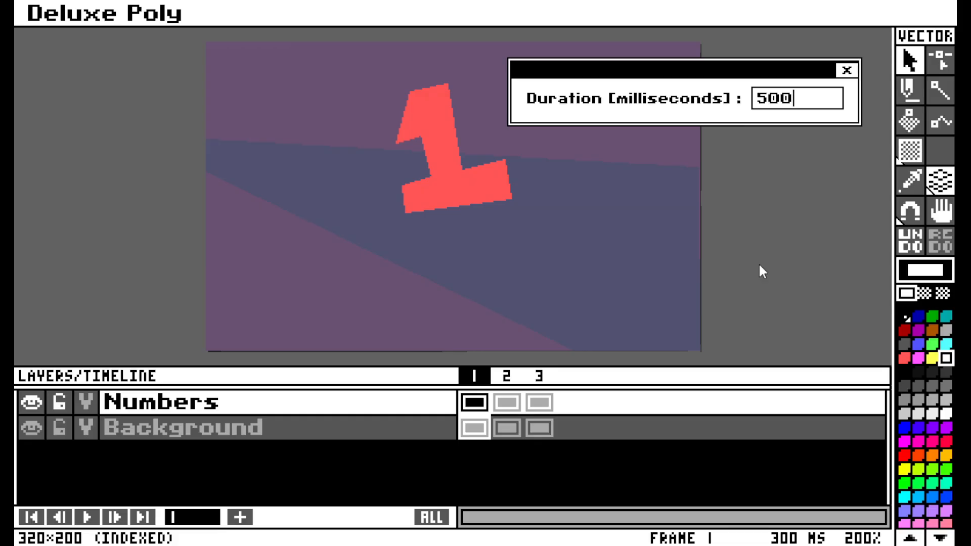
key(BackSpace)
key(BackSpace)
key(BackSpace)
text(100)
key(Return)
Step: Set the duration of frame 2 to 100 milliseconds
click(506, 376)
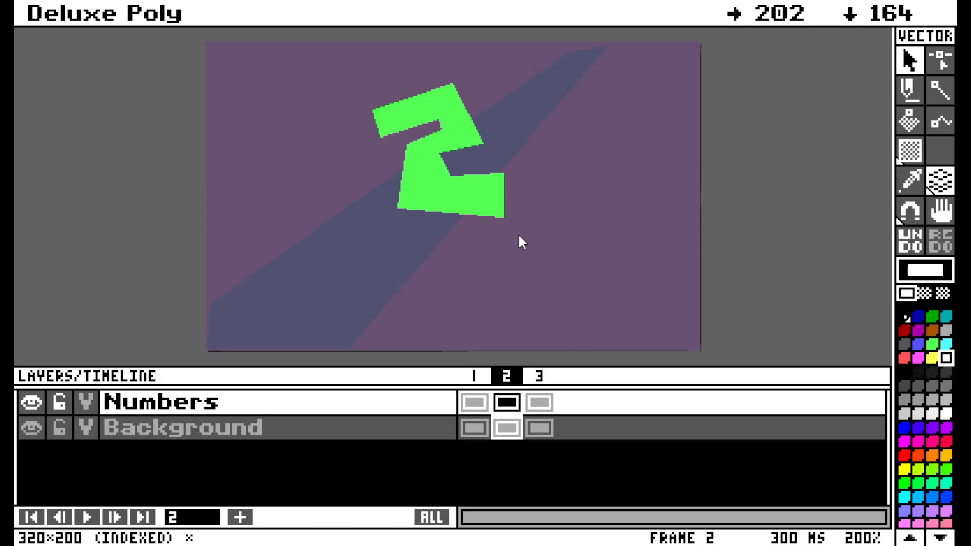
click(504, 18)
click(526, 384)
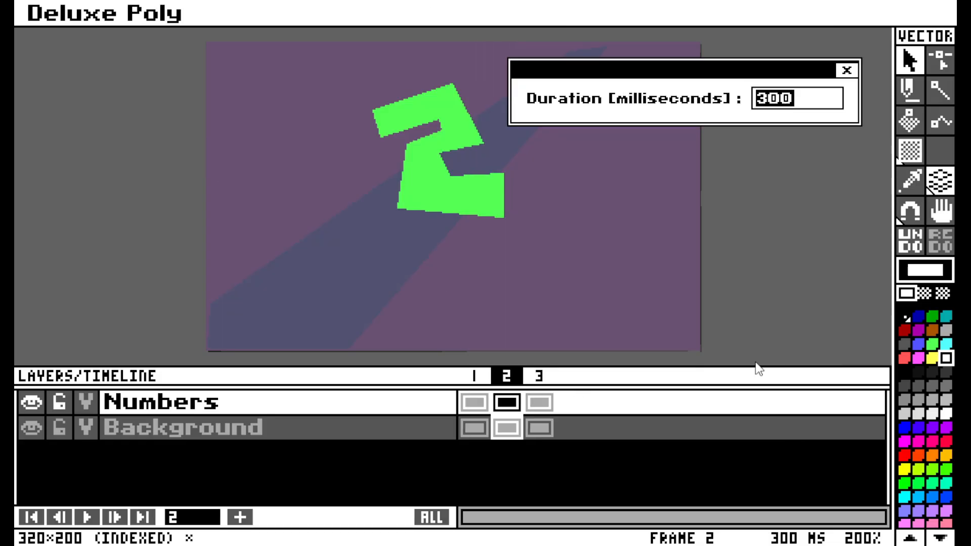
text(100)
key(Return)
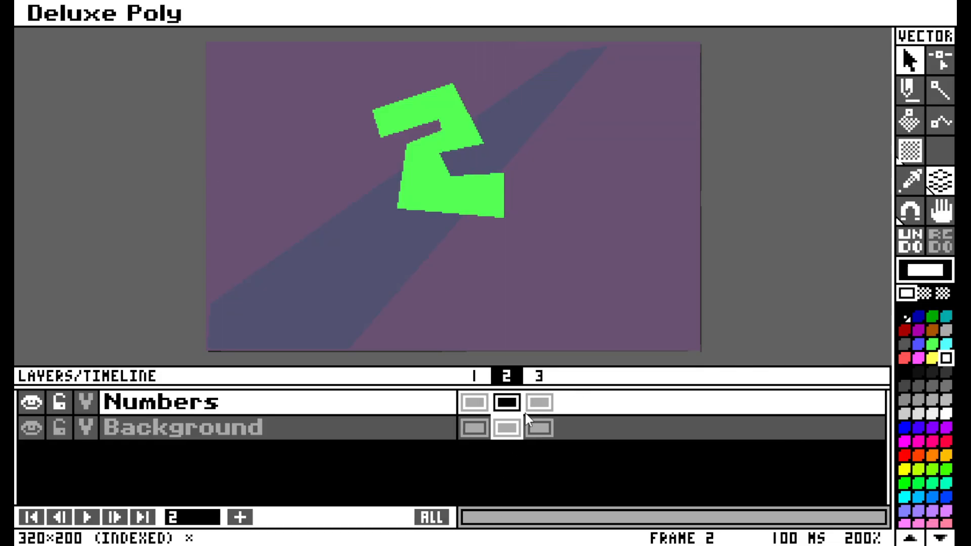
Step: Set the duration of frame 3 to 100 milliseconds
click(539, 376)
click(515, 14)
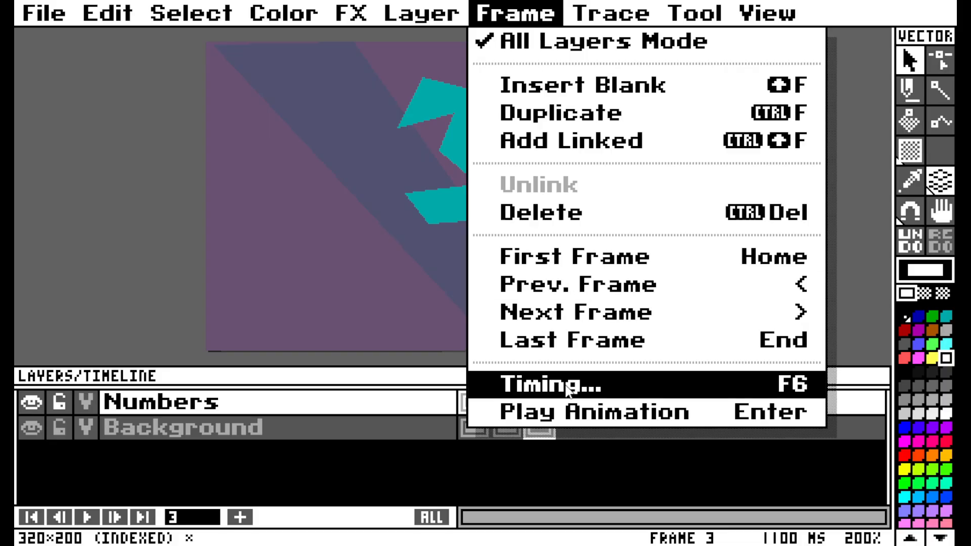
click(526, 383)
text(100)
key(Return)
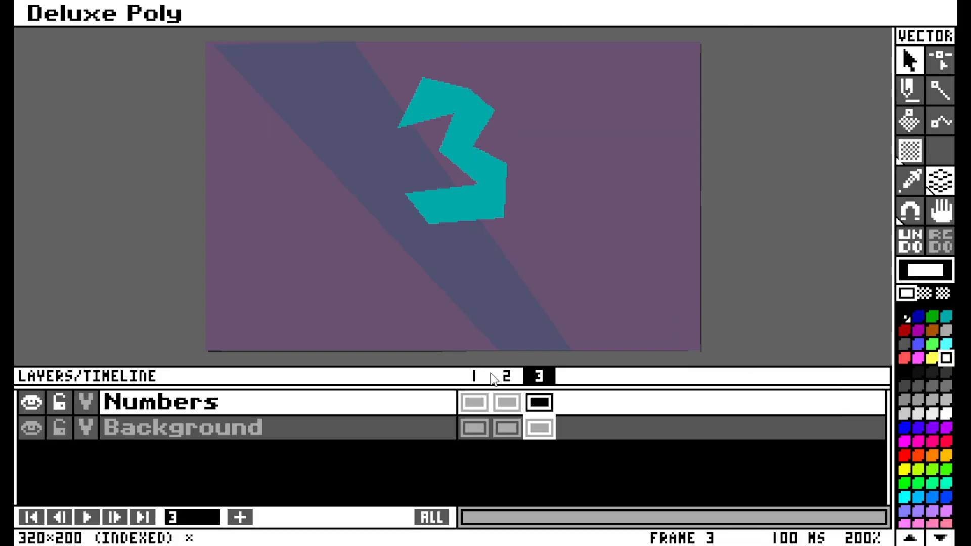
Step: Preview the retimed animation from frame 1, stop playback, and return to the first frame
click(475, 377)
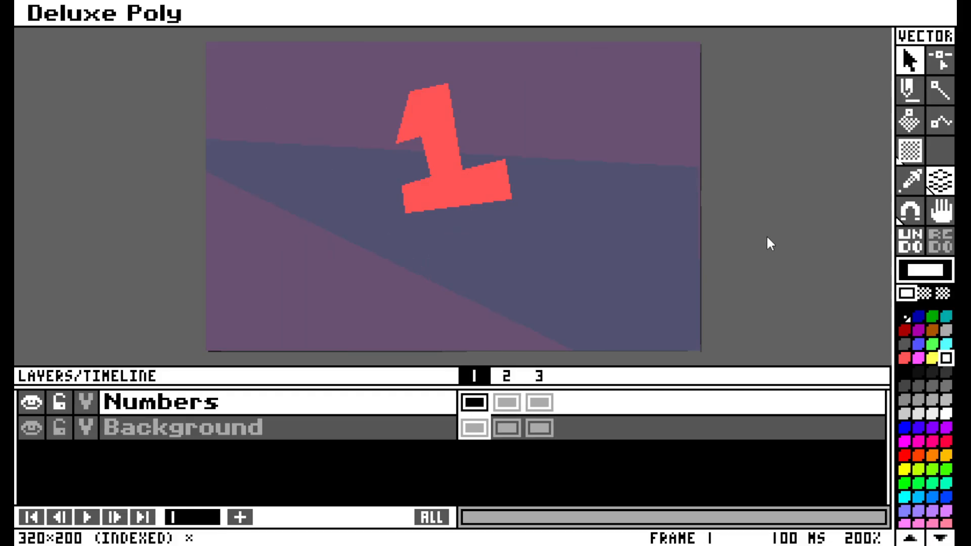
key(space)
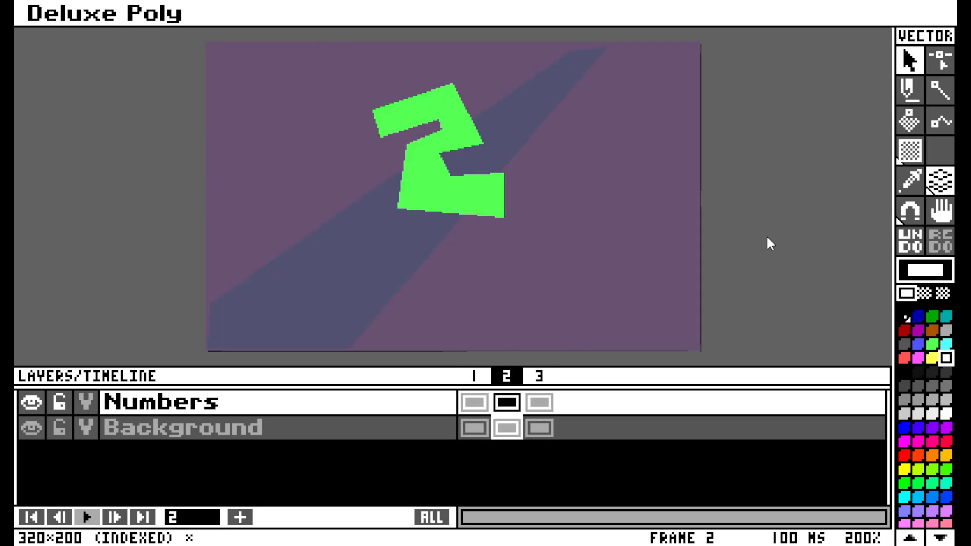
key(space)
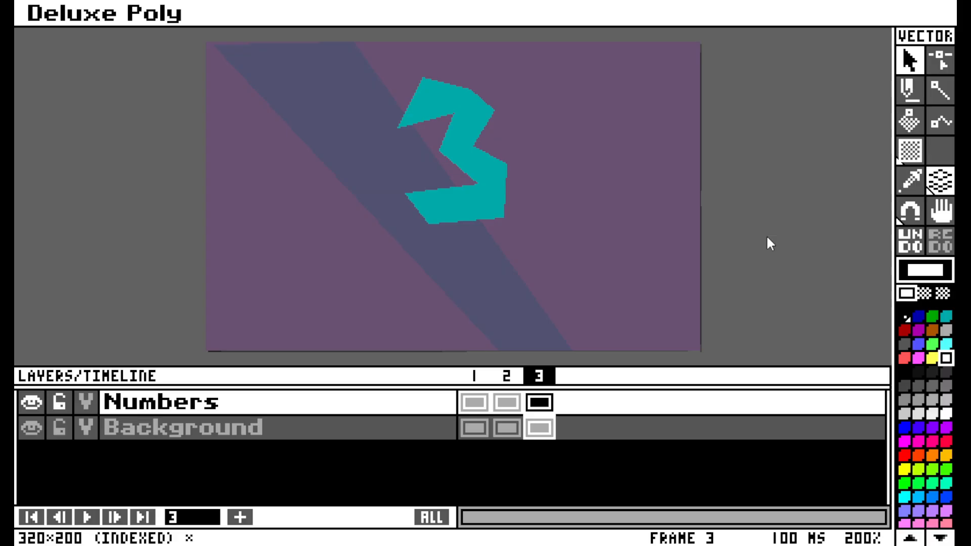
key(Right)
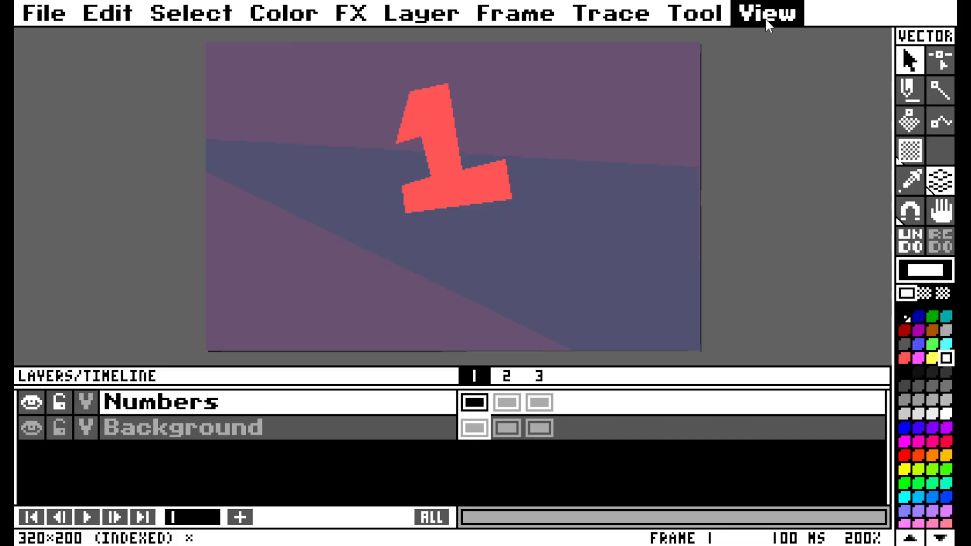
Step: Make the grid visible in the grid setup and set its width to 20 px
click(765, 15)
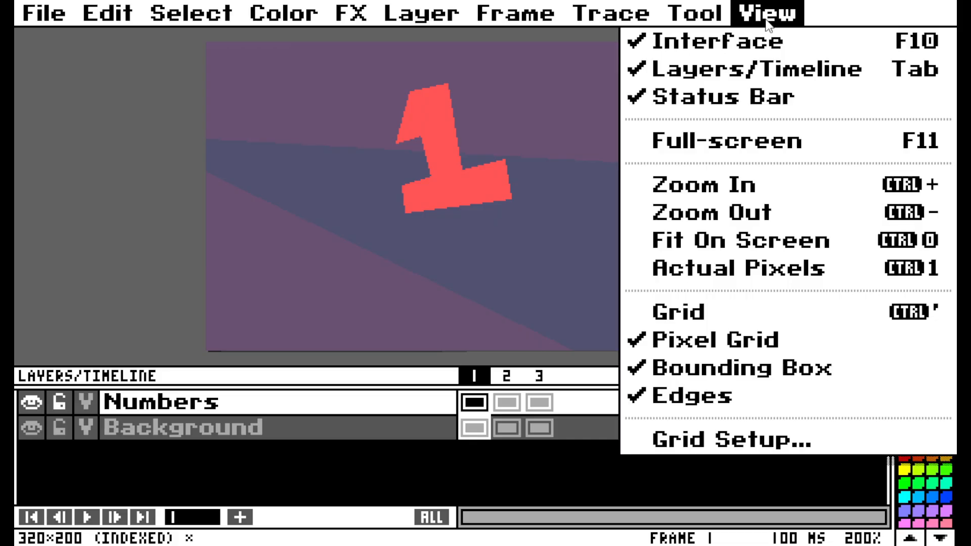
click(738, 436)
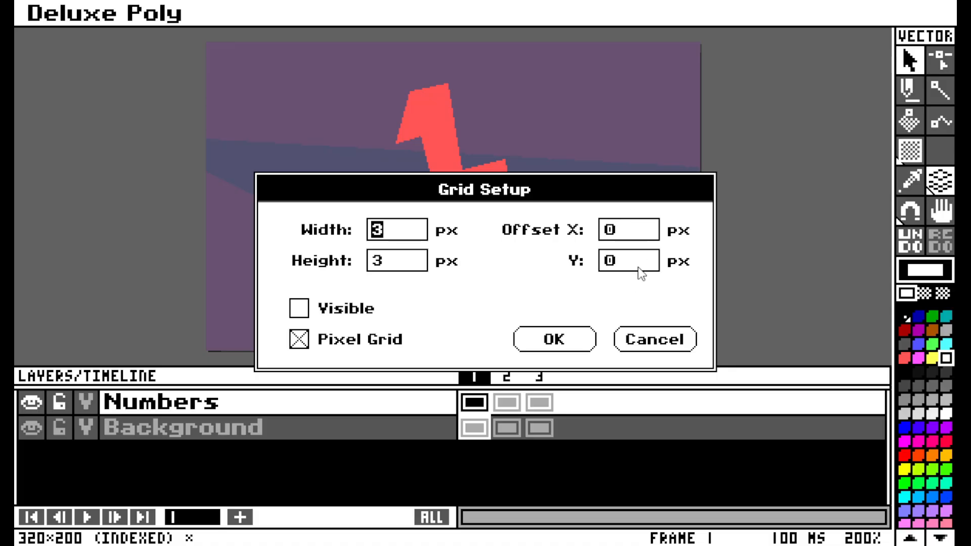
click(350, 316)
text(20)
key(Tab)
key(Tab)
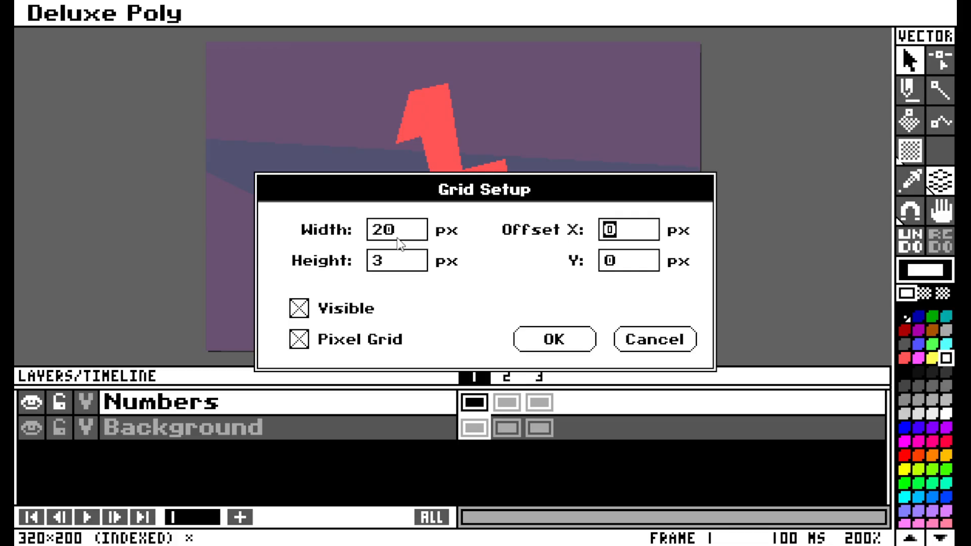
Step: Set the grid height to 10 px with X and Y offsets of 5 px, and apply the grid setup
key(shift+Tab)
text(10)
key(Tab)
text(5)
key(Tab)
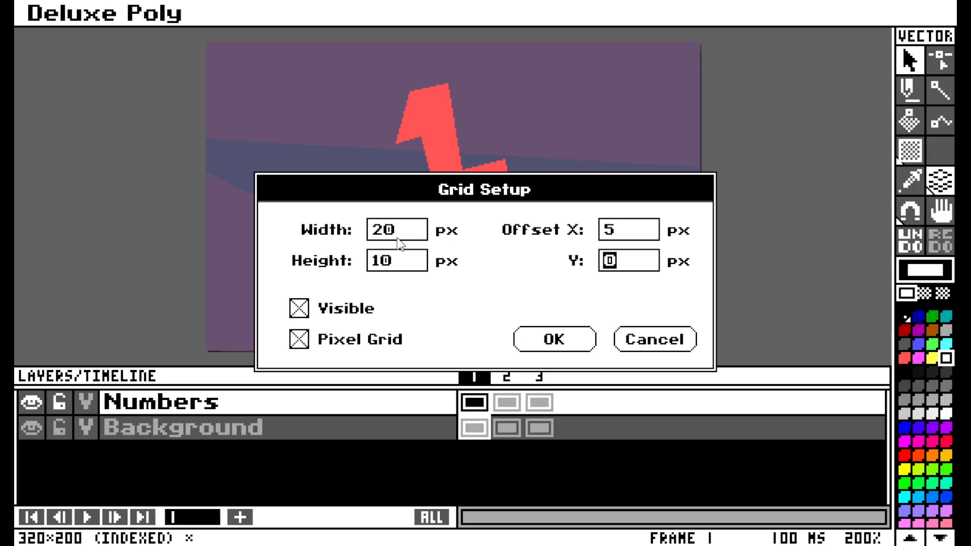
text(5)
click(551, 339)
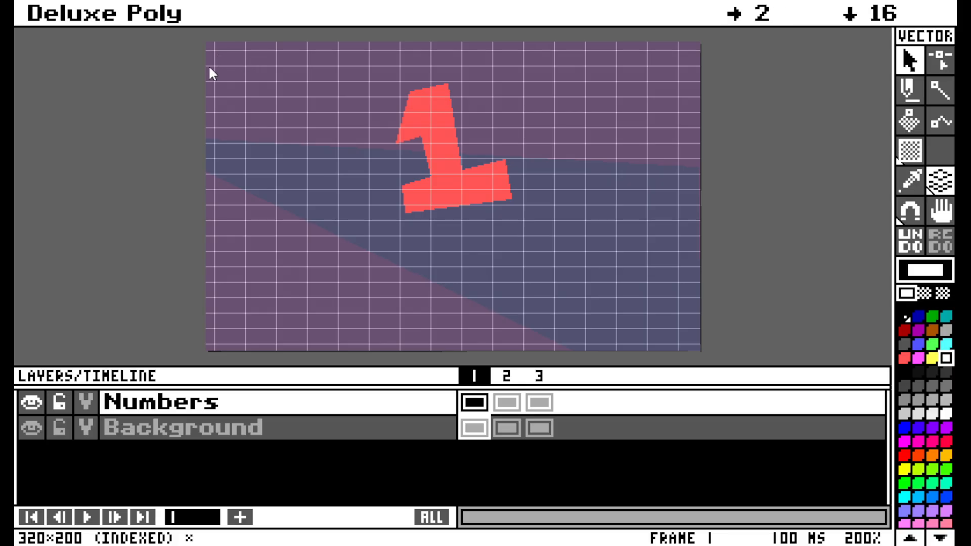
Step: Examine the offset grid and the pixel grid up close at the canvas's upper-left corner and near the numeral 1
scroll(199, 46, up, 5)
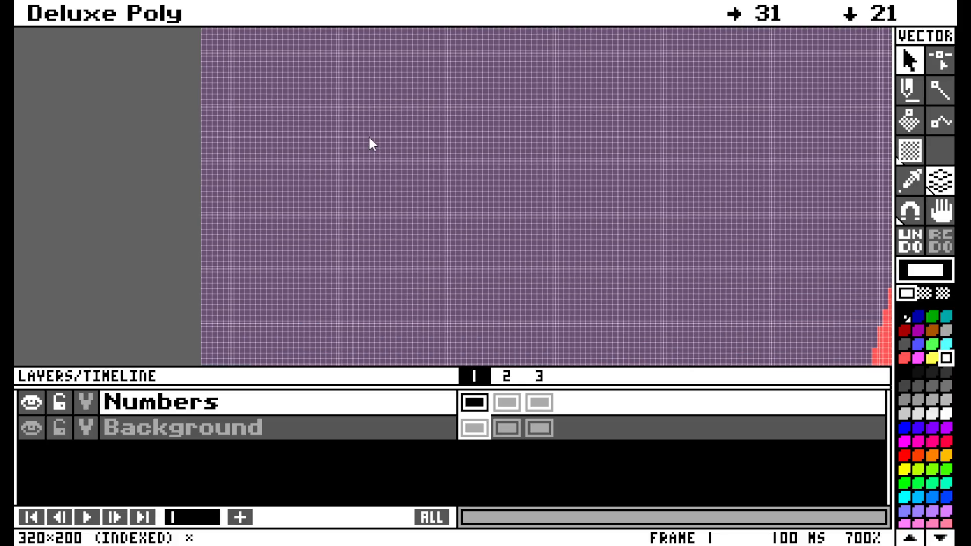
key(space)
drag(308, 104, 432, 251)
scroll(365, 177, up, 3)
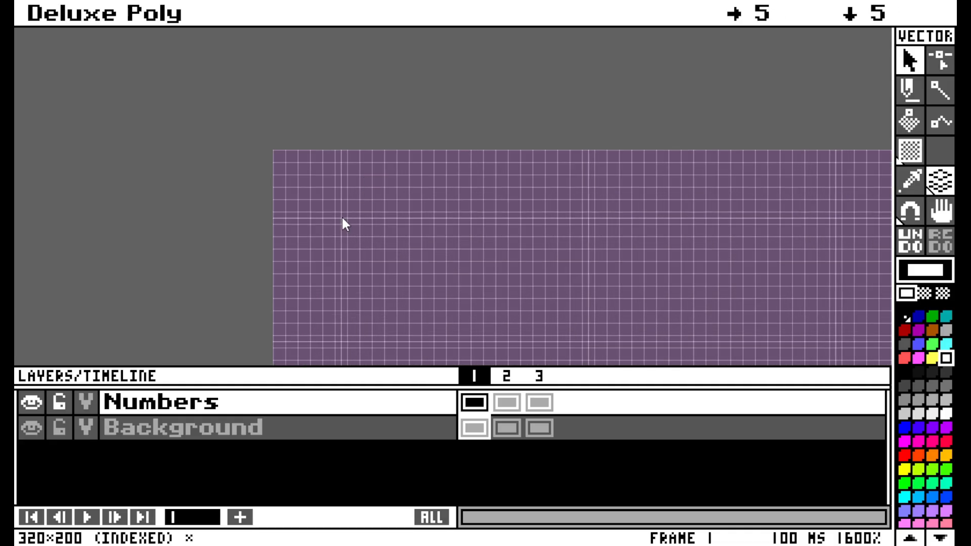
key(space)
drag(453, 280, 380, 187)
scroll(485, 192, down, 5)
key(space)
drag(521, 249, 325, 173)
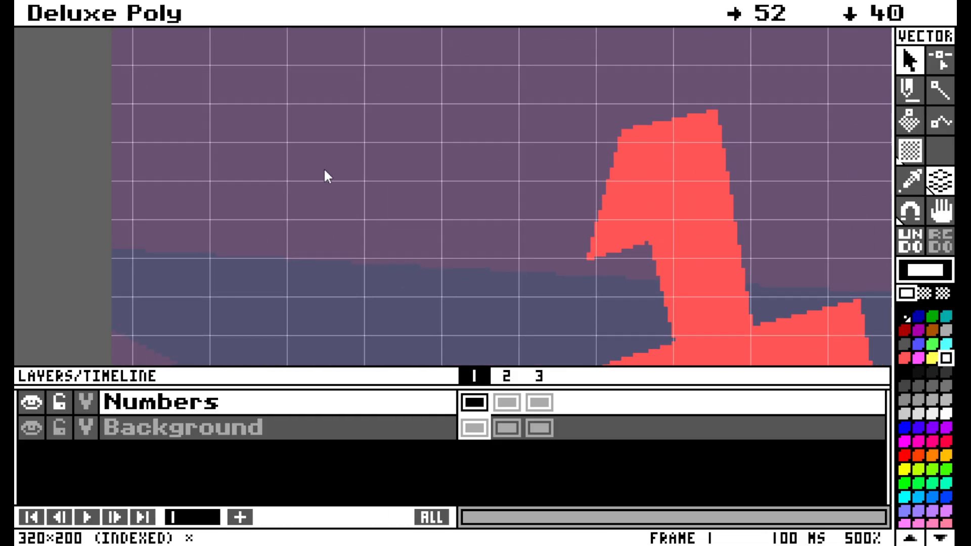
scroll(505, 213, down, 3)
key(space)
drag(508, 263, 369, 182)
Step: Turn on snapping so that drawn points align to the grid
click(910, 213)
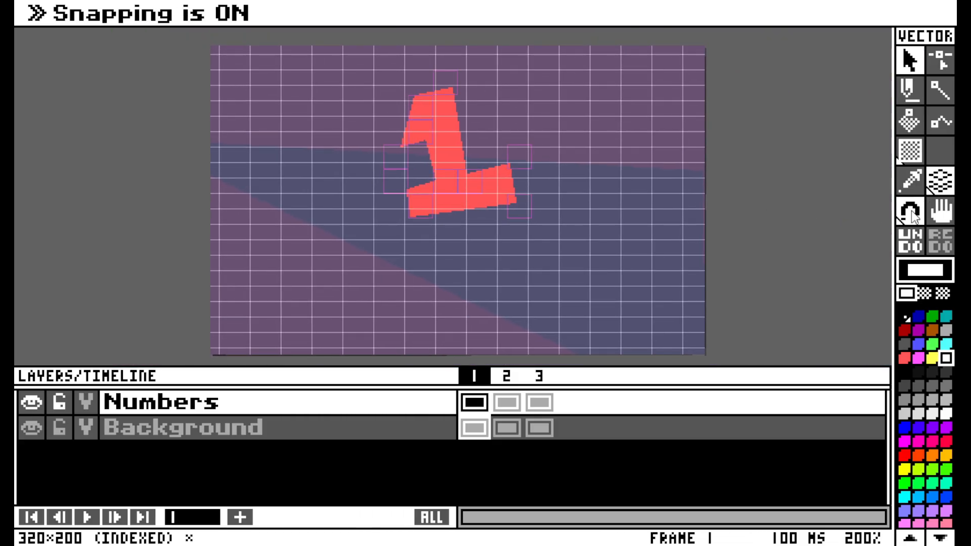
right_click(913, 214)
click(770, 311)
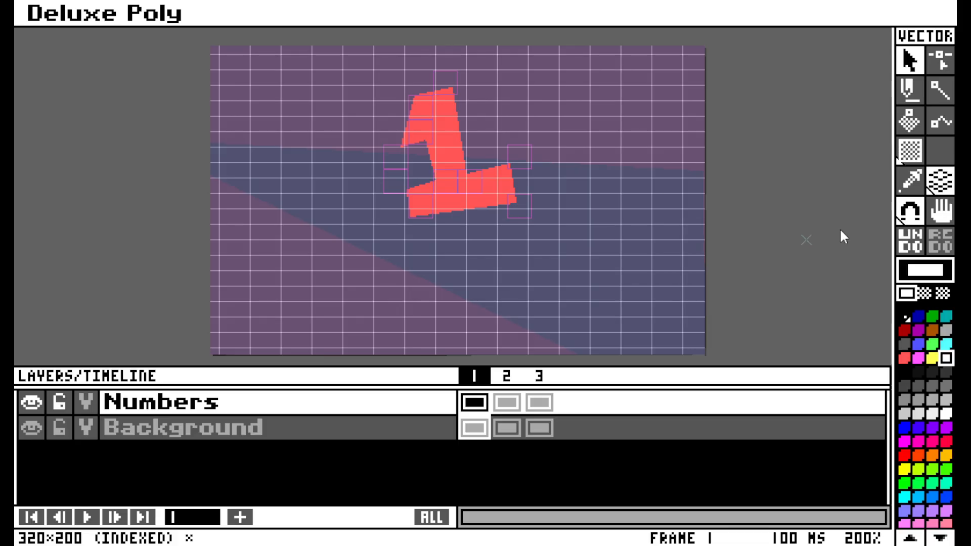
Step: Draw a filled white six-point polygon snapped to grid intersections beside the numeral 1 on frame 1, and turn snapping off
click(910, 121)
click(589, 85)
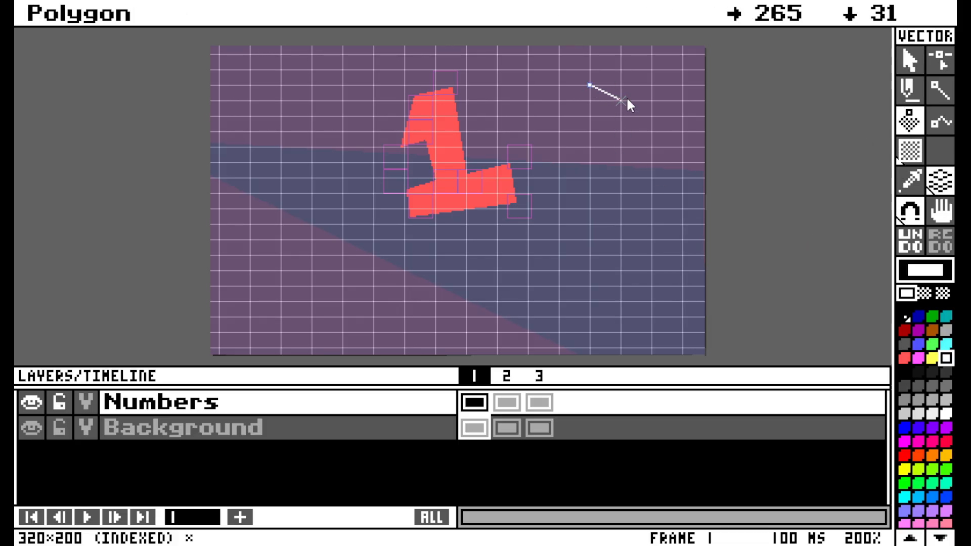
click(652, 116)
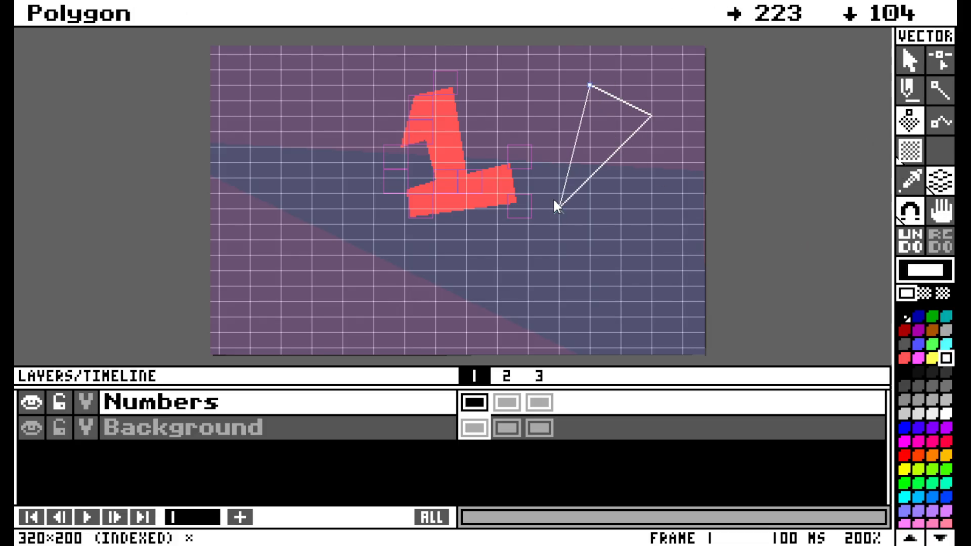
click(558, 208)
click(527, 101)
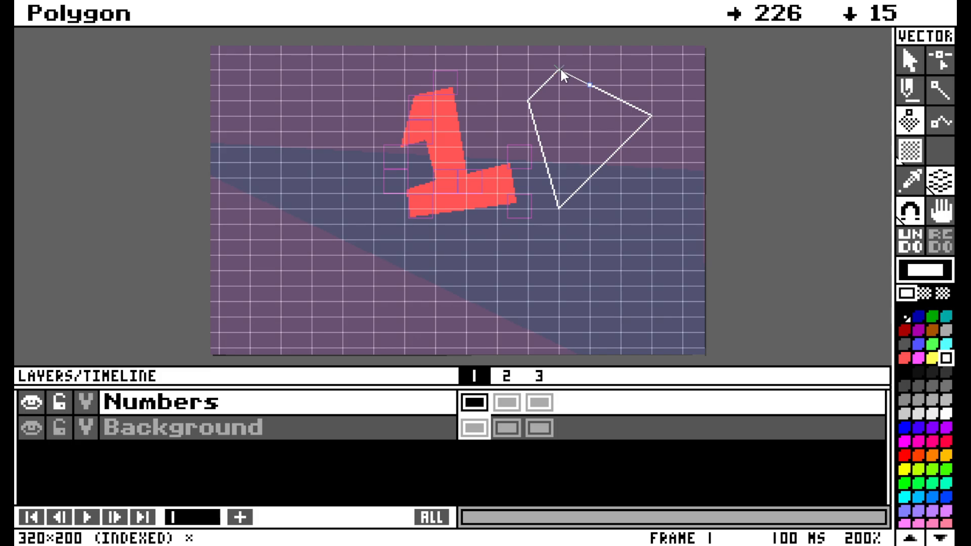
click(559, 70)
click(619, 68)
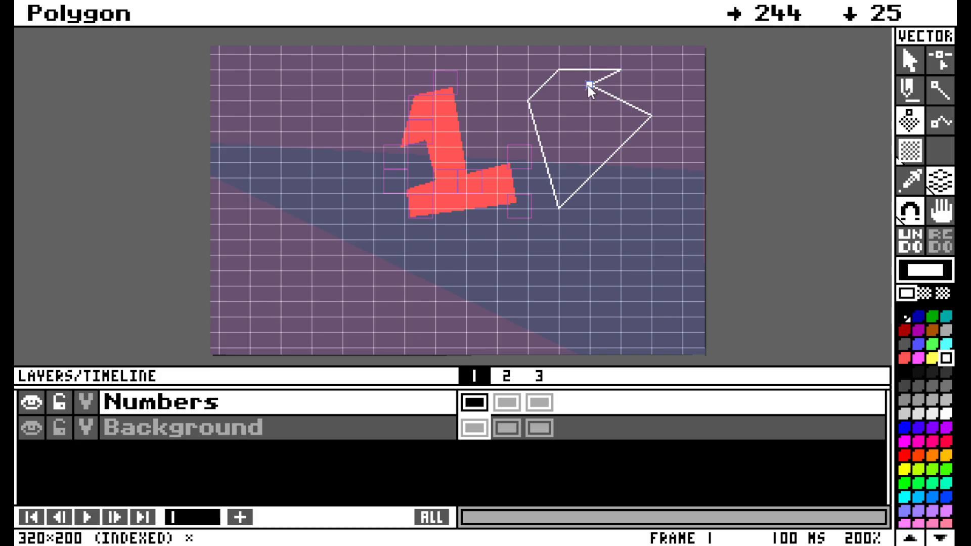
click(589, 86)
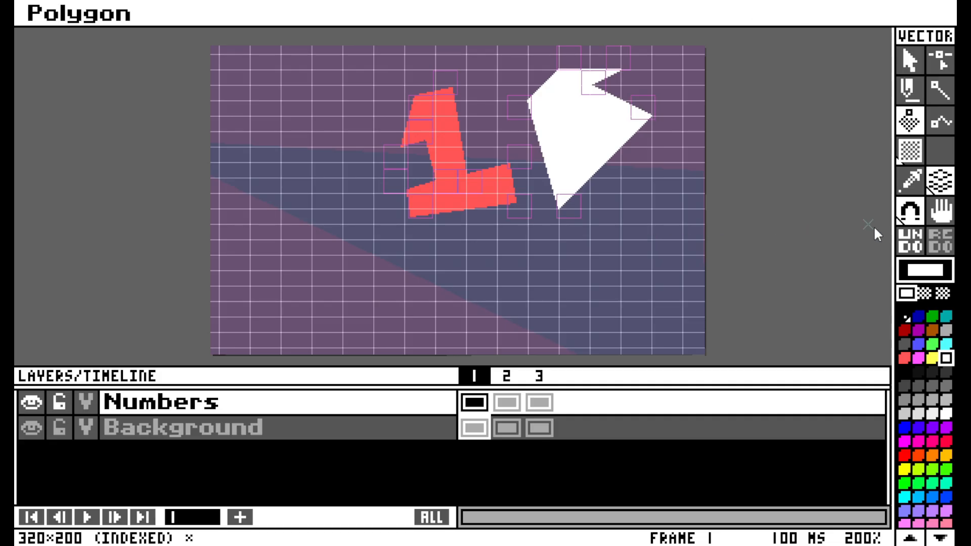
click(910, 211)
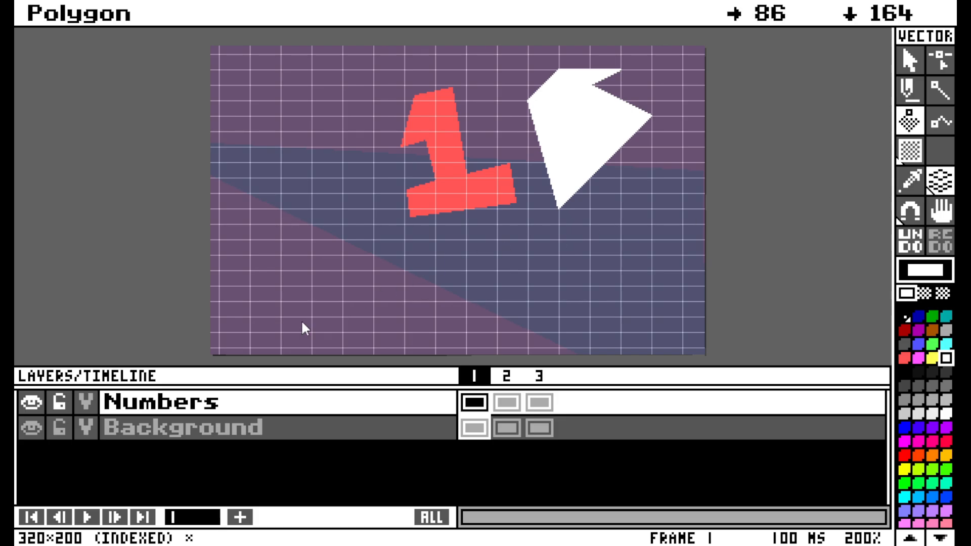
Step: Rename the Numbers layer to "New Name"
click(231, 430)
click(202, 412)
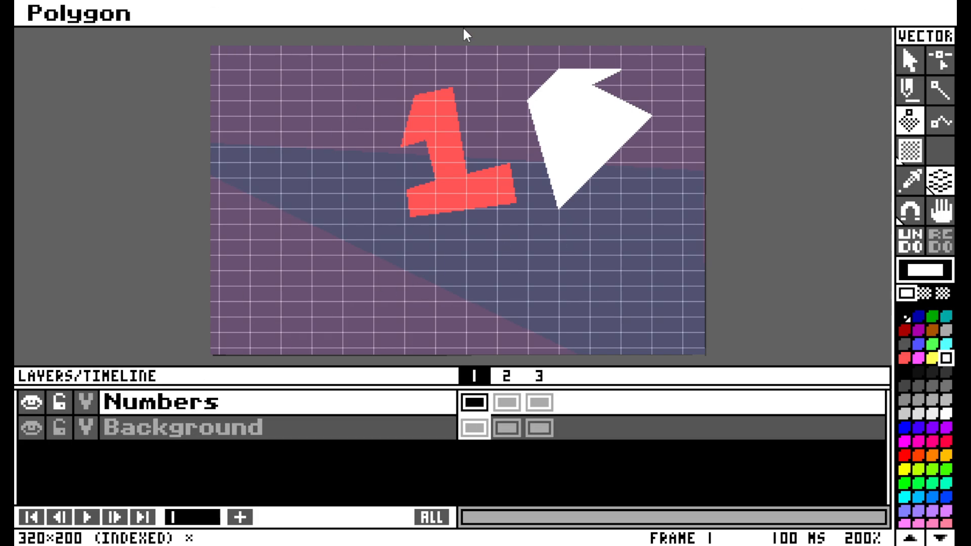
click(425, 15)
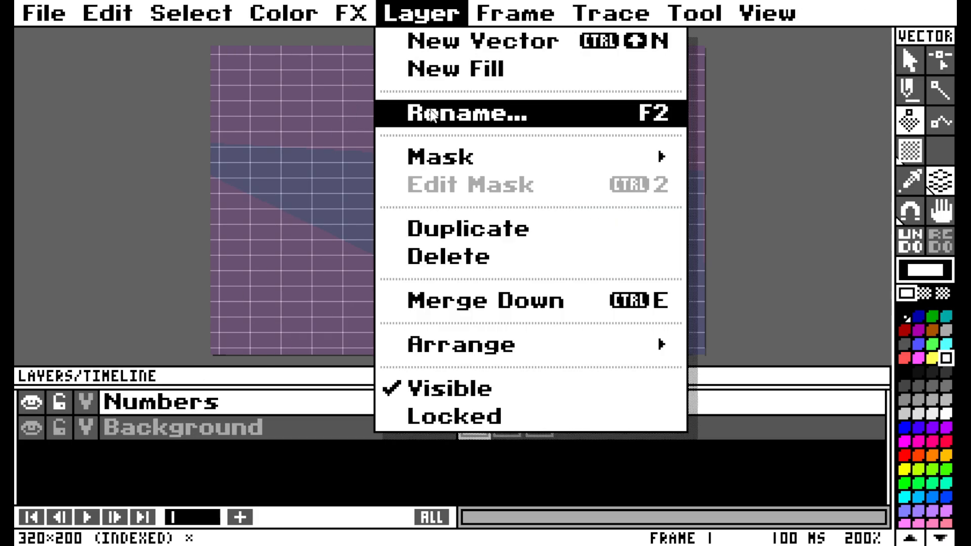
click(578, 120)
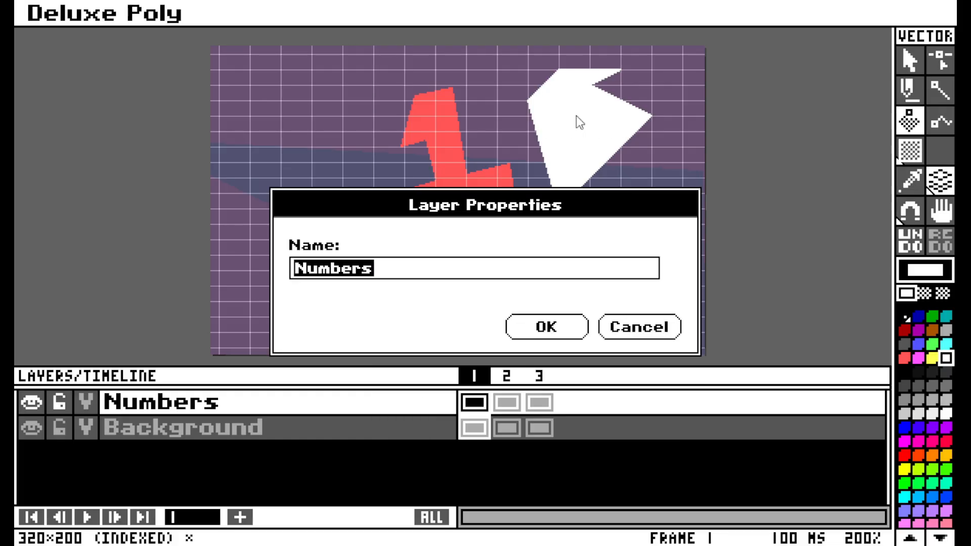
text(New Name)
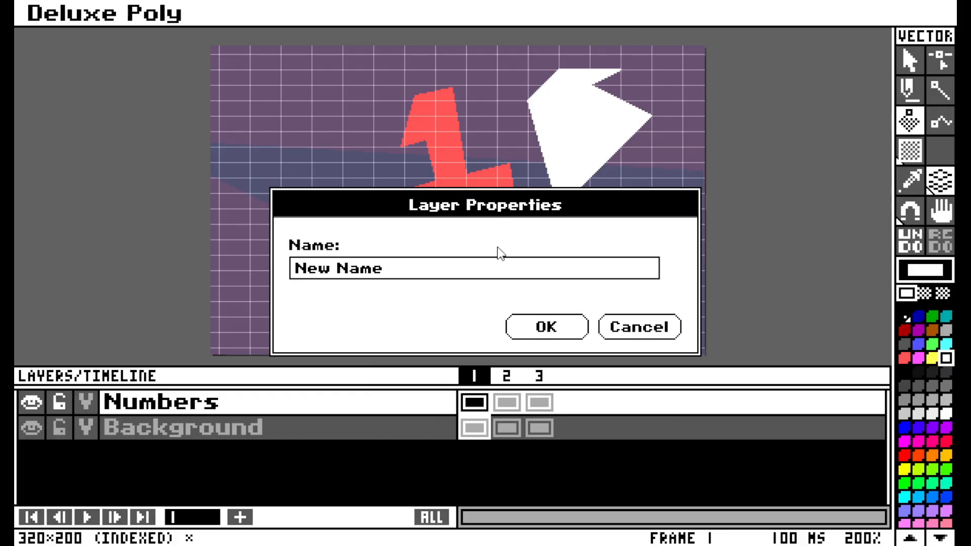
click(542, 327)
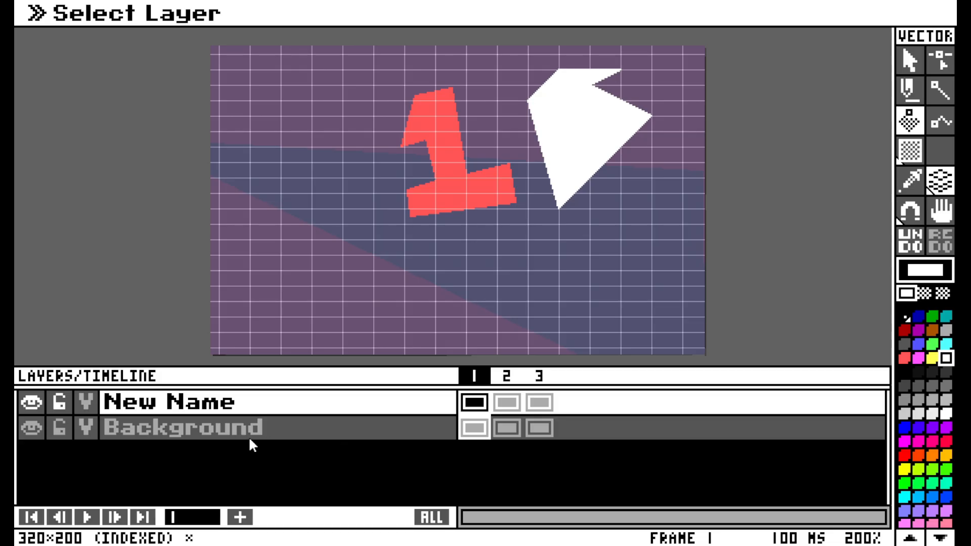
Step: Switch the active layer to Background, and with the layers timeline hidden, switch it back to New Name
right_click(942, 188)
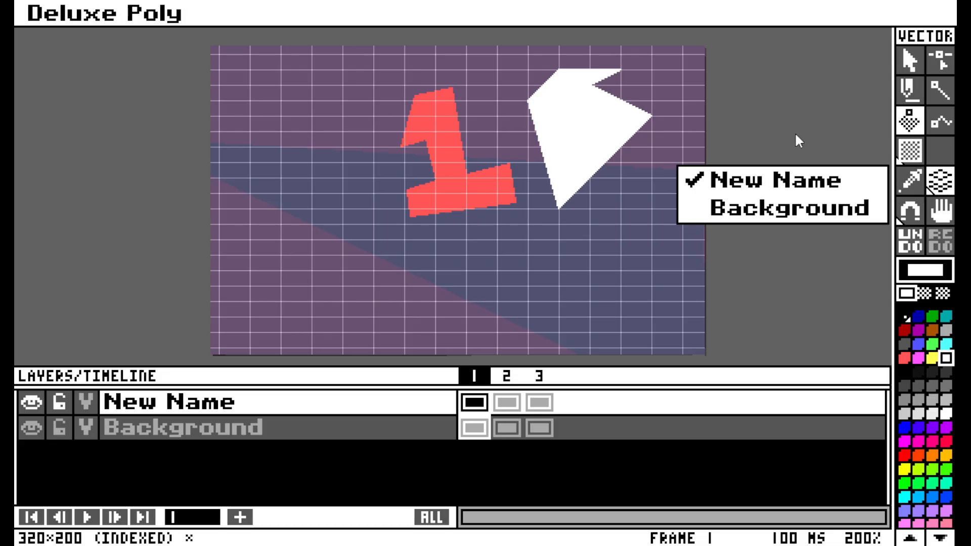
click(805, 209)
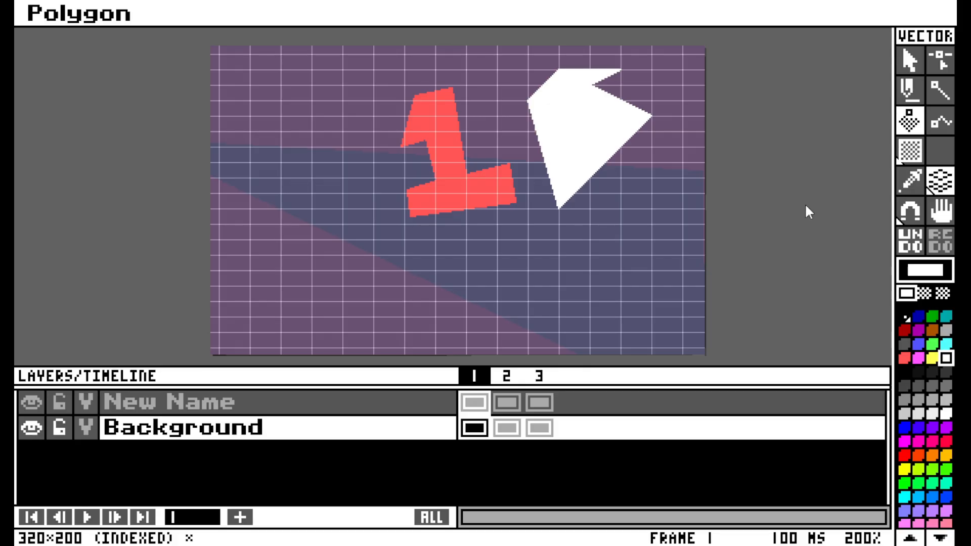
click(940, 183)
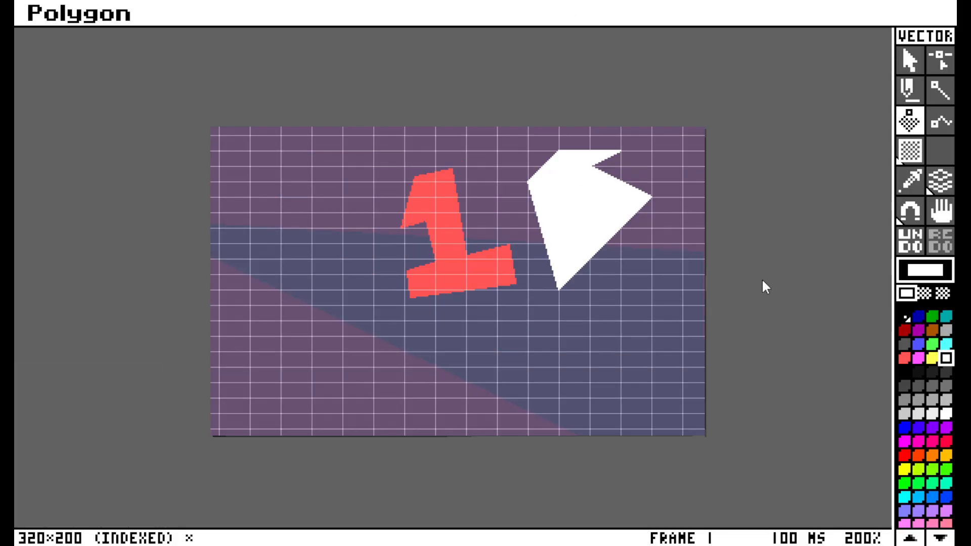
right_click(942, 183)
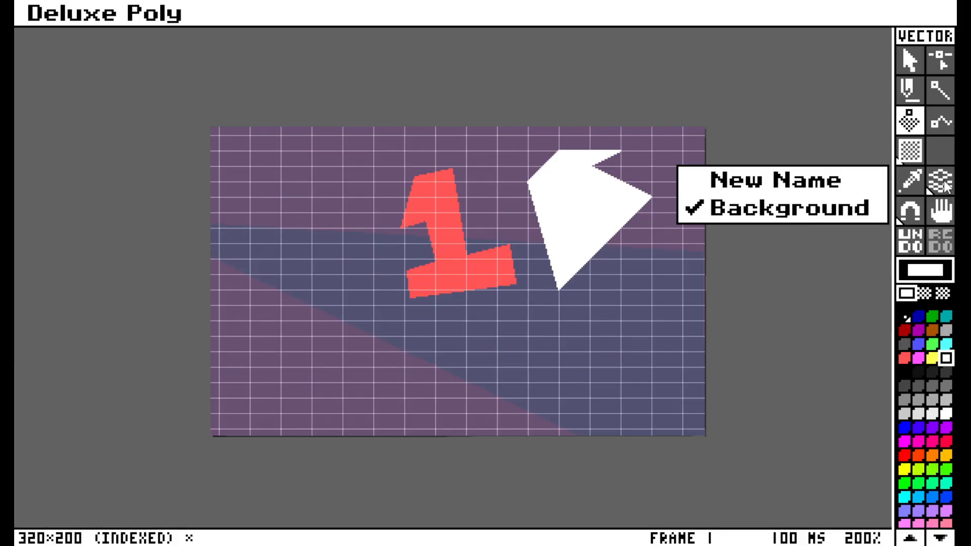
click(793, 181)
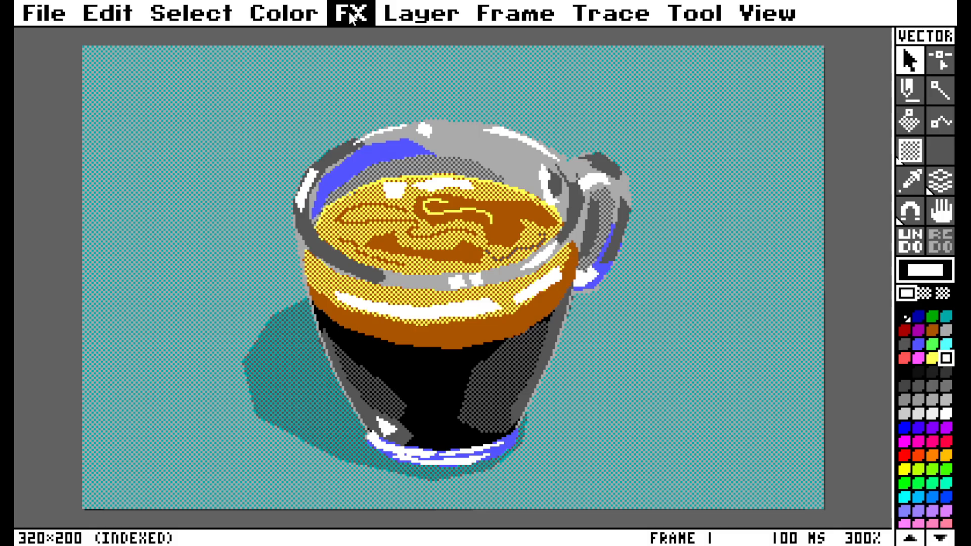
Step: Try the Drift effect repeatedly on the coffee cup drawing, and revert the drawing to its saved version
click(352, 16)
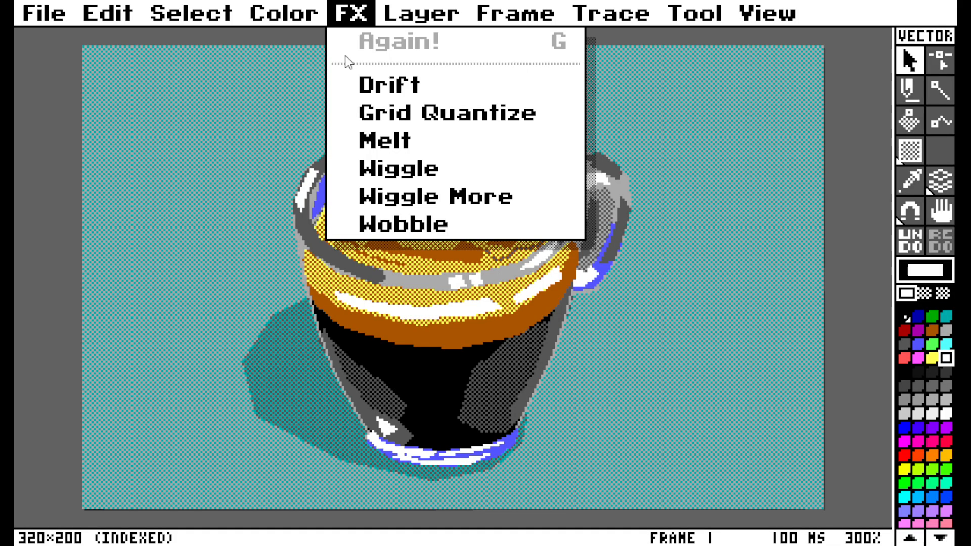
click(354, 94)
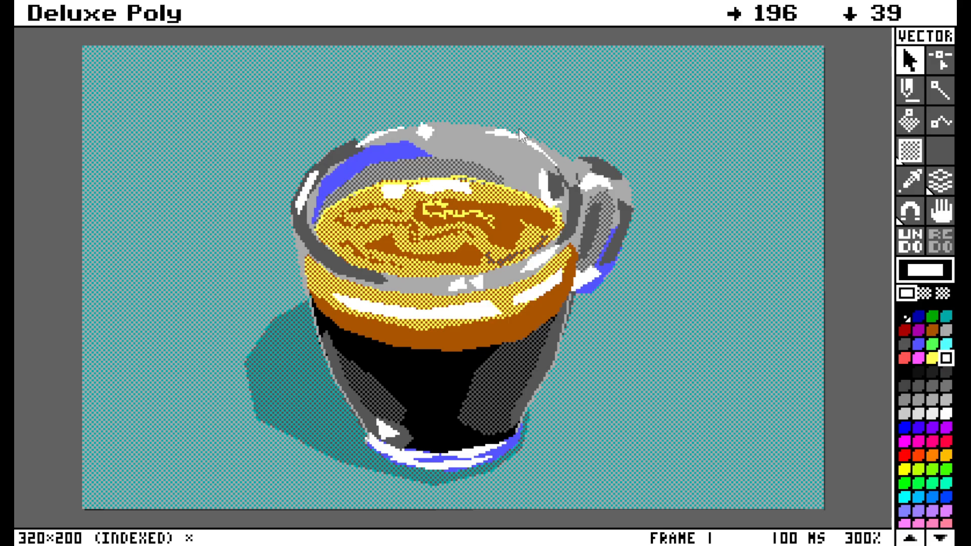
mouse_move(379, 14)
click(347, 15)
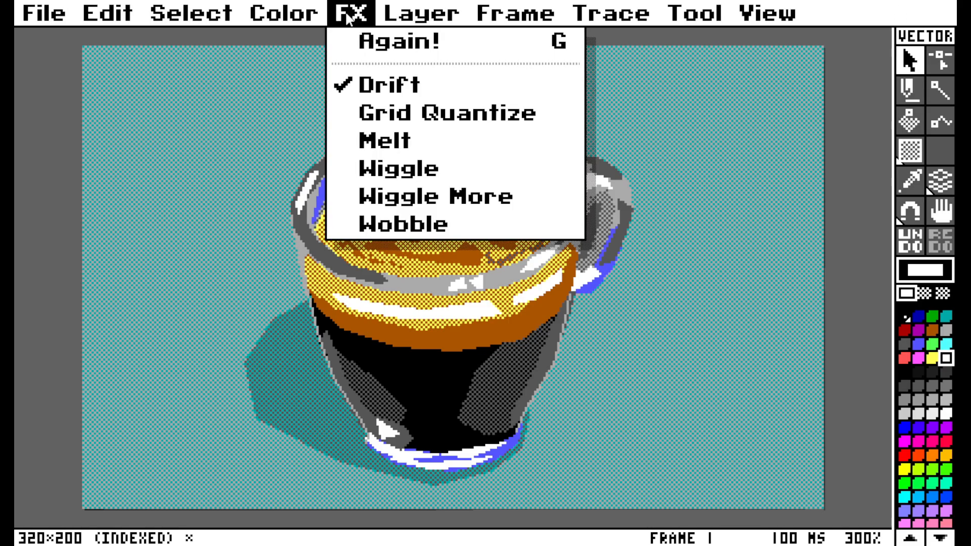
click(346, 48)
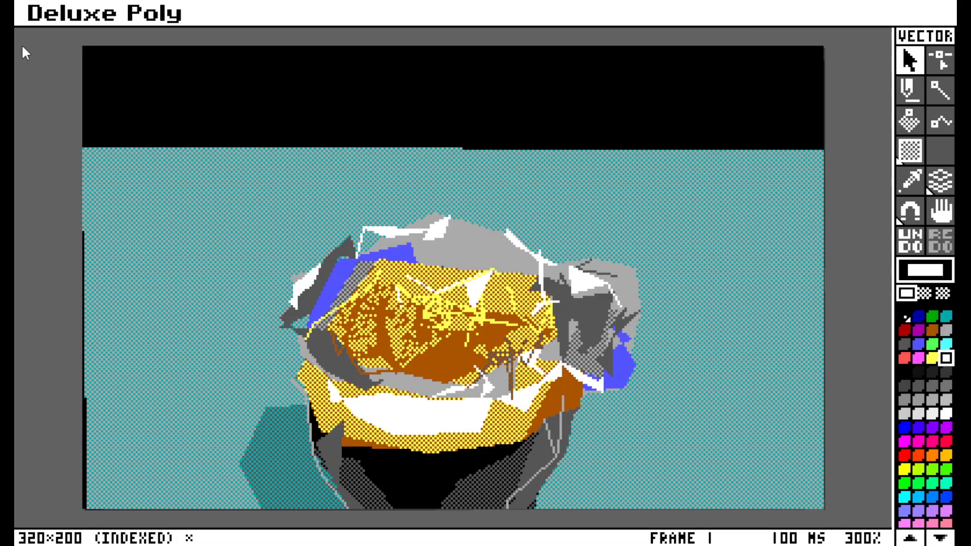
click(43, 12)
click(68, 196)
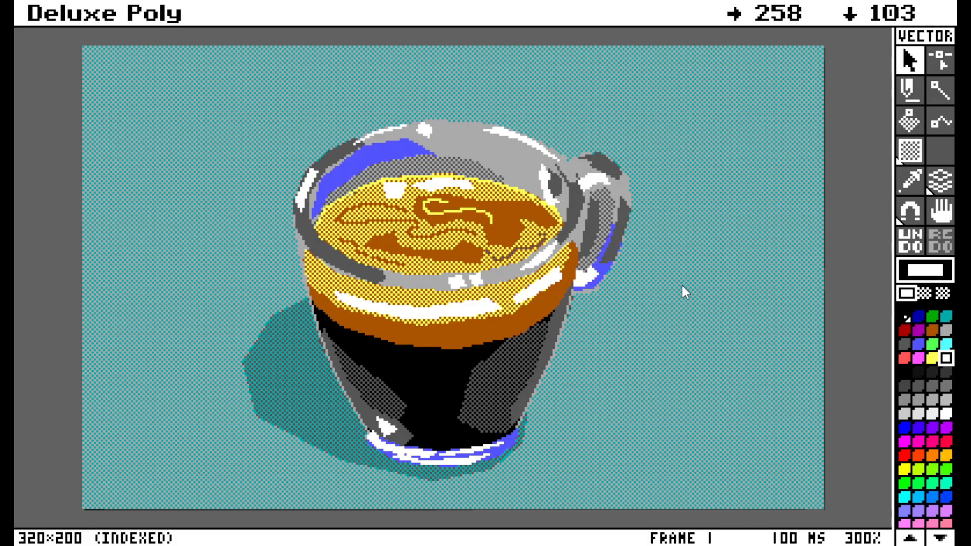
Step: Try the Grid Quantize effect on the coffee cup drawing and undo it
click(339, 20)
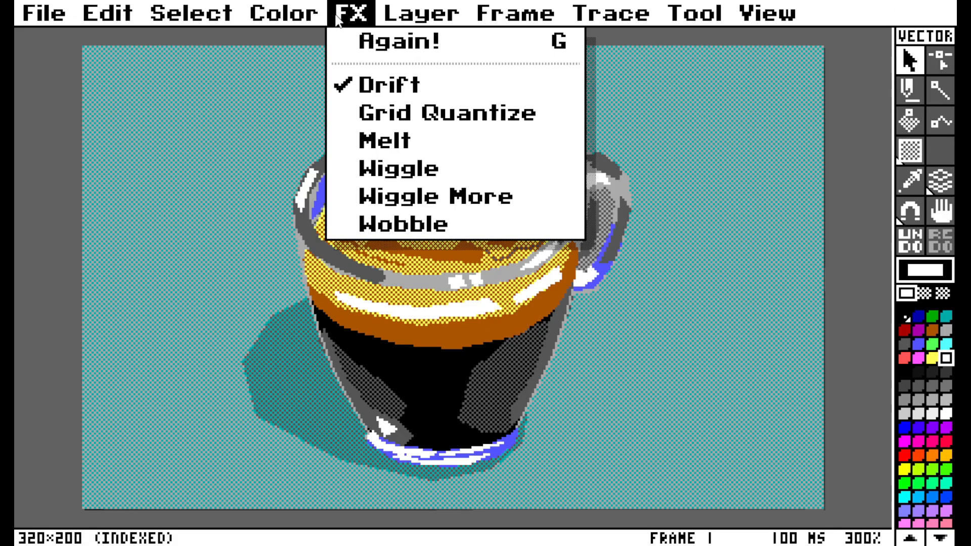
click(372, 116)
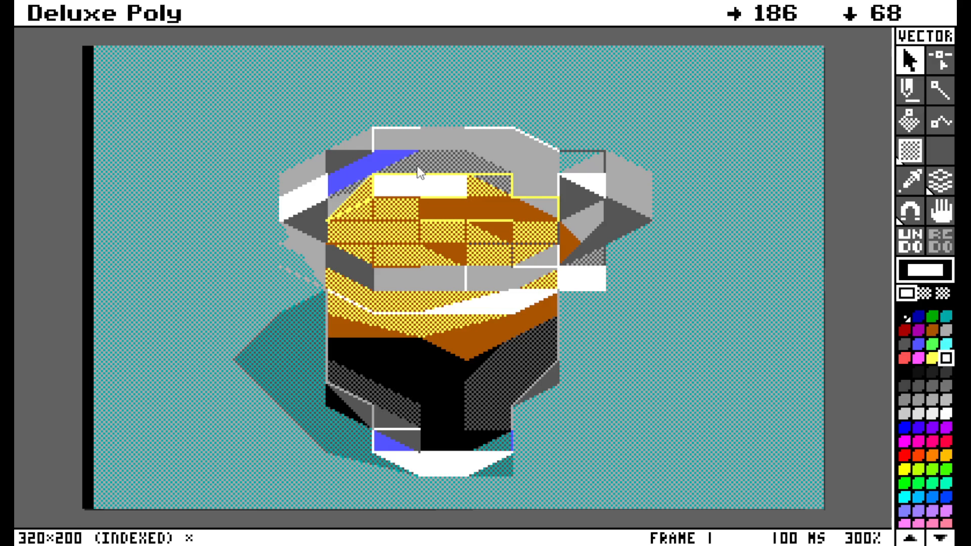
click(99, 16)
click(104, 47)
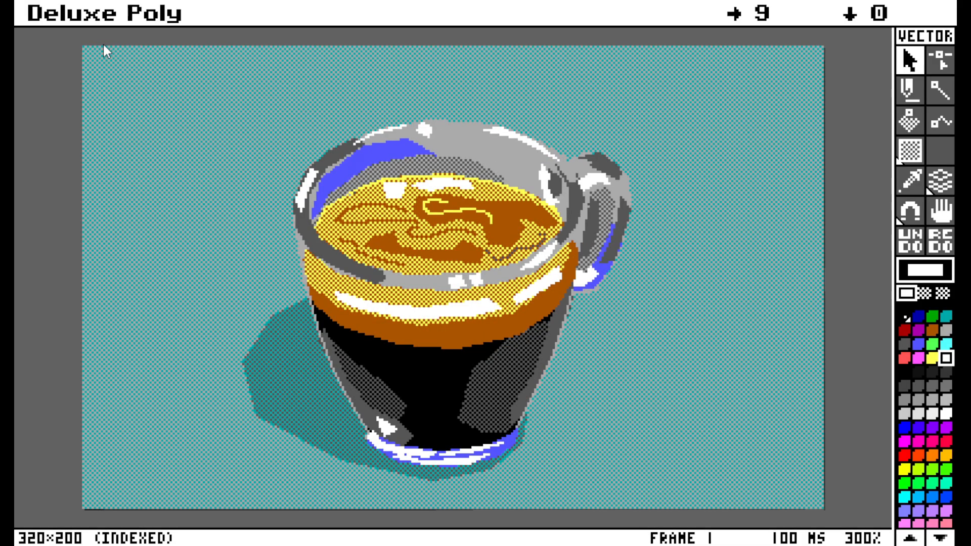
Step: Try the Melt effect on the coffee cup drawing, and revert the drawing to its saved version
click(357, 15)
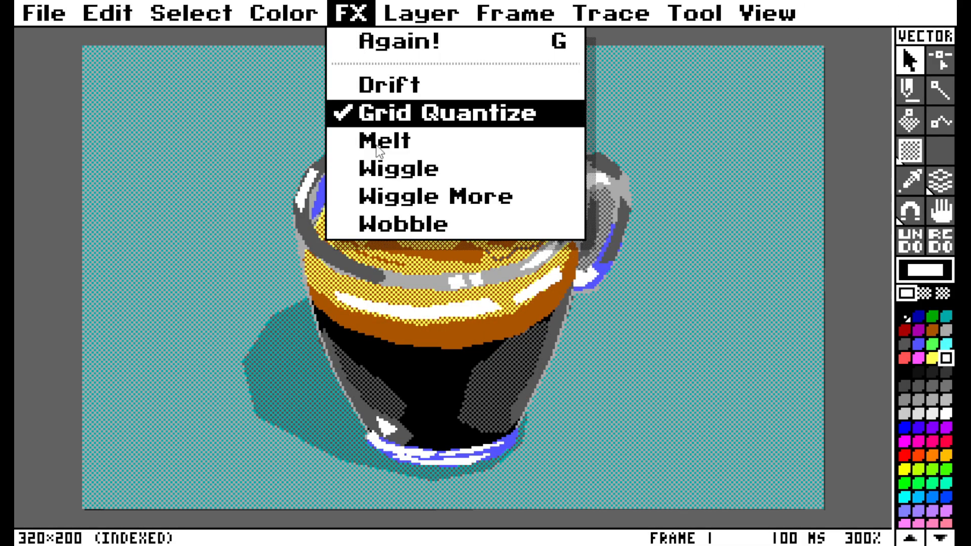
click(409, 141)
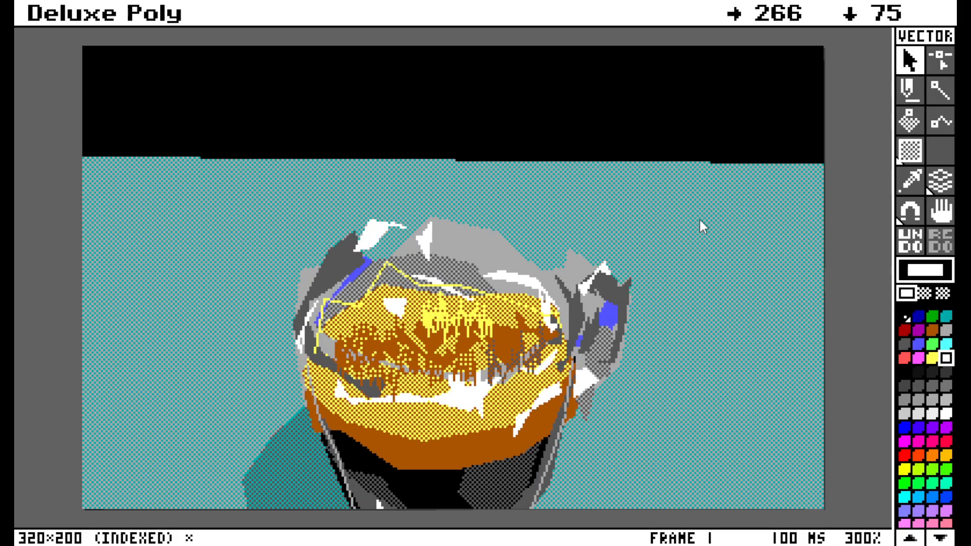
click(45, 13)
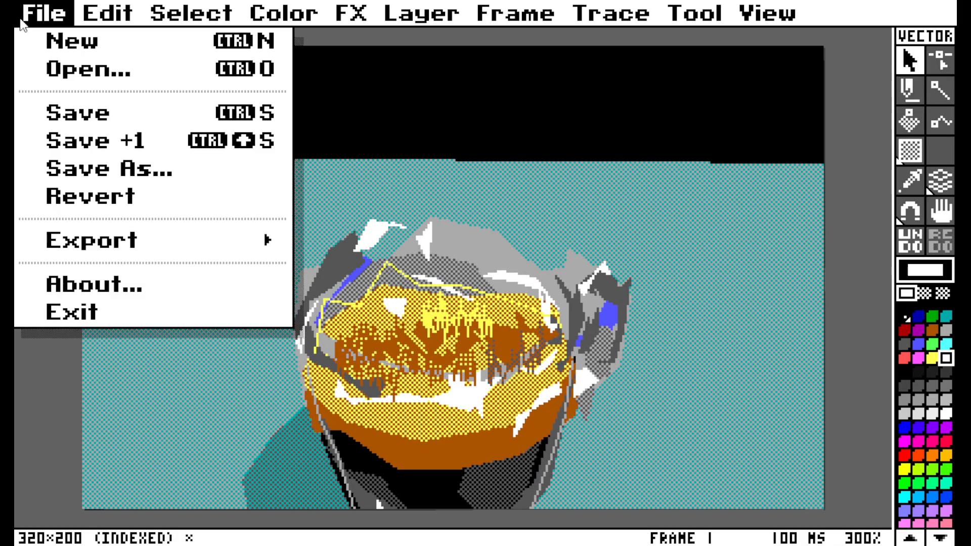
click(53, 209)
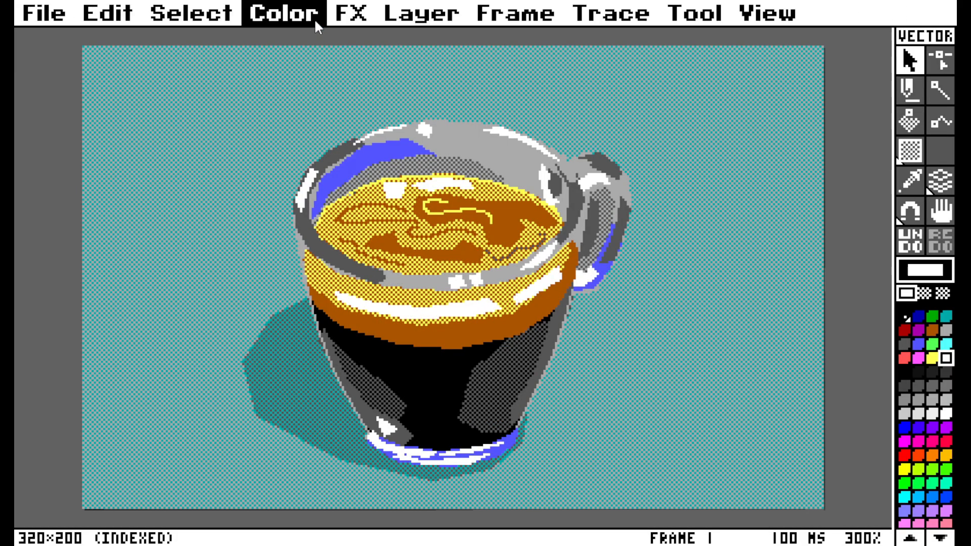
Step: Try the Wiggle effect on the coffee cup drawing
click(350, 13)
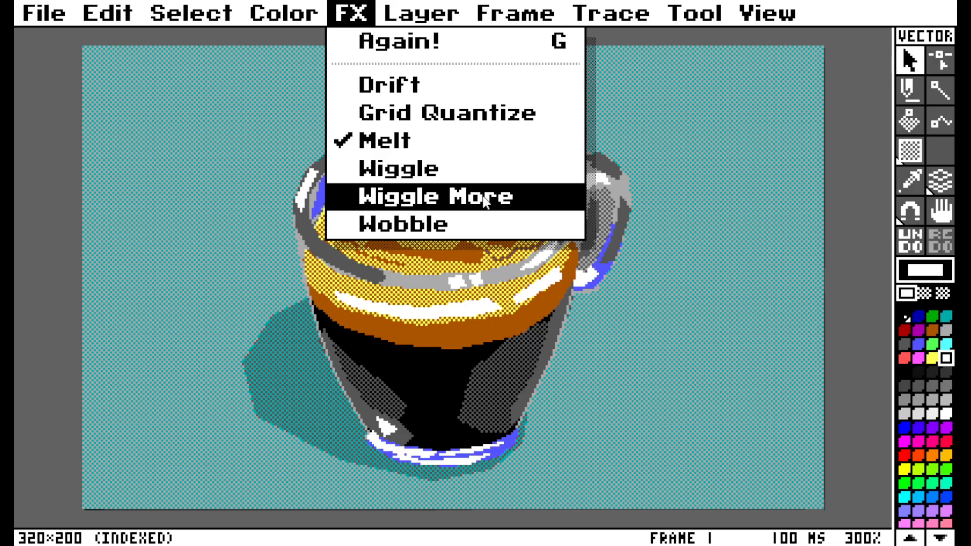
click(467, 166)
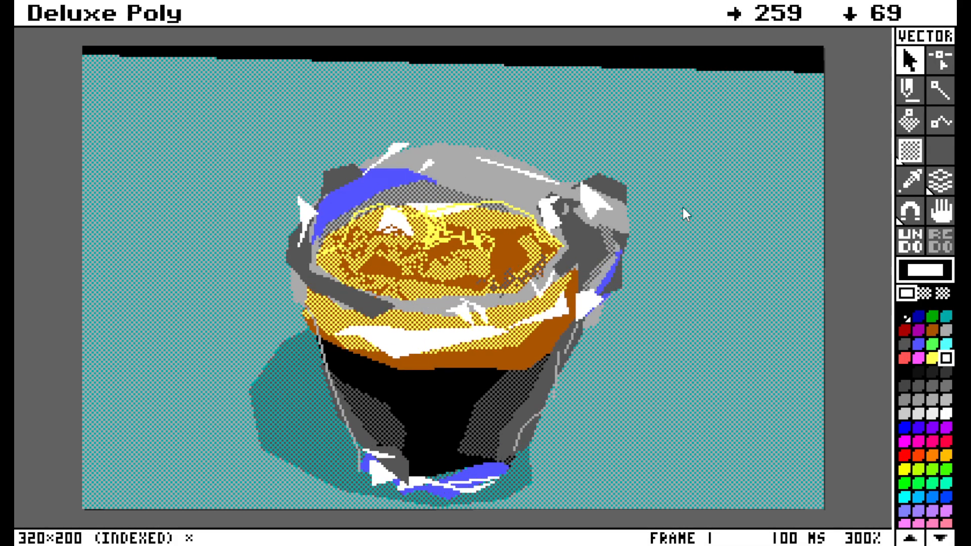
click(36, 12)
click(40, 40)
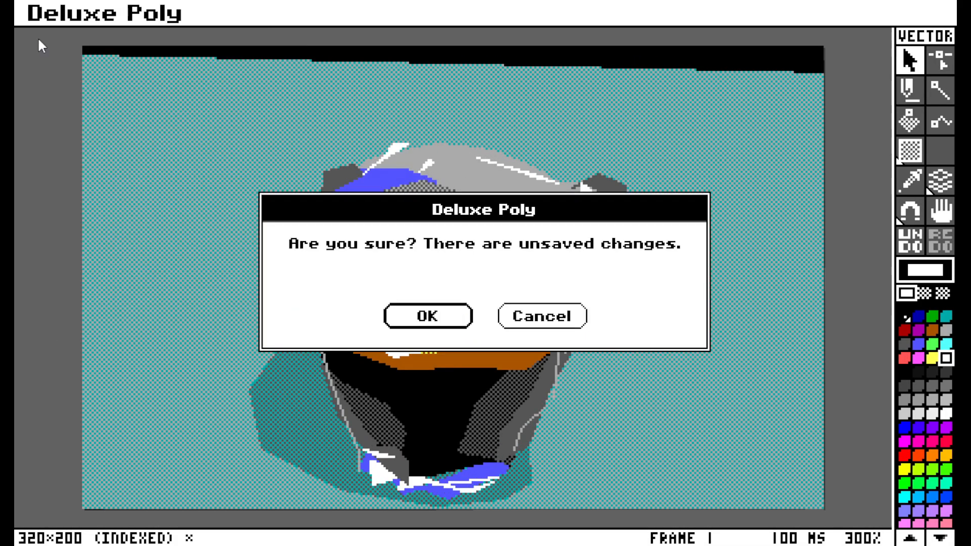
click(403, 317)
click(567, 354)
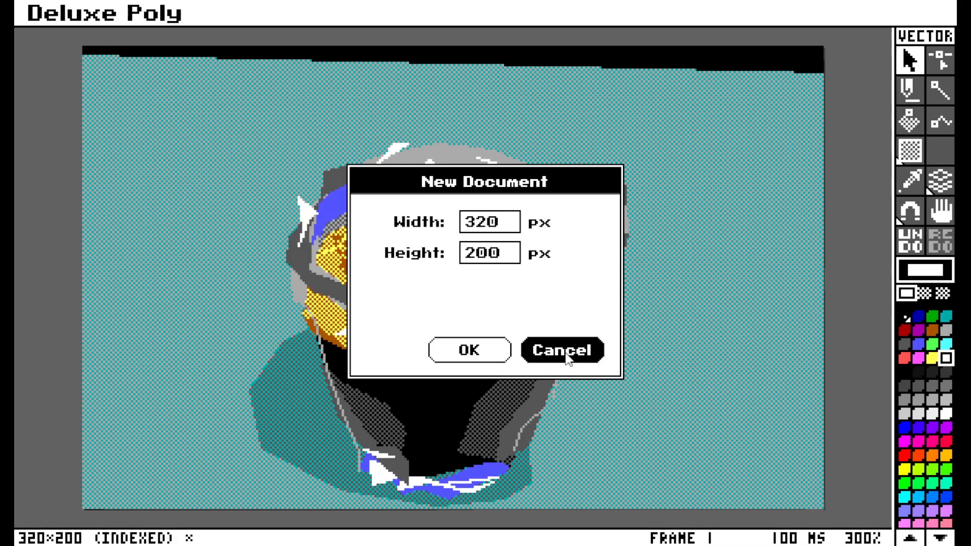
Step: Revert the wiggled coffee cup drawing to its saved version
click(34, 12)
click(76, 196)
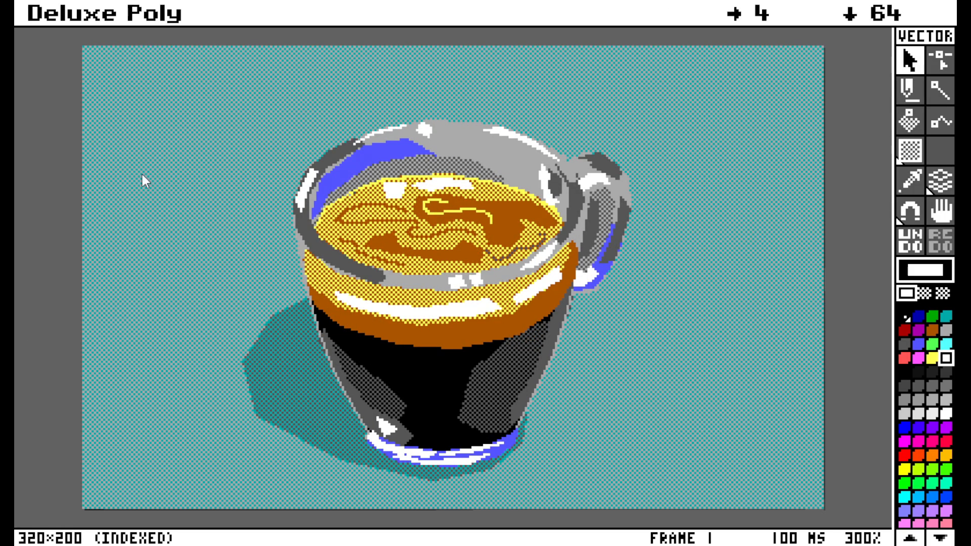
Step: Try the Wiggle More effect on the coffee cup drawing, and revert the drawing to its saved version
click(351, 13)
click(434, 195)
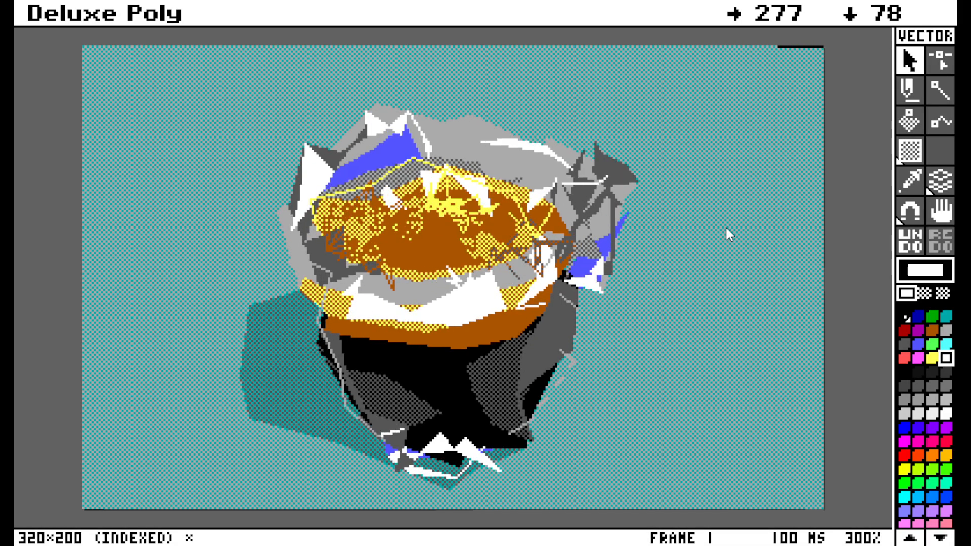
click(351, 13)
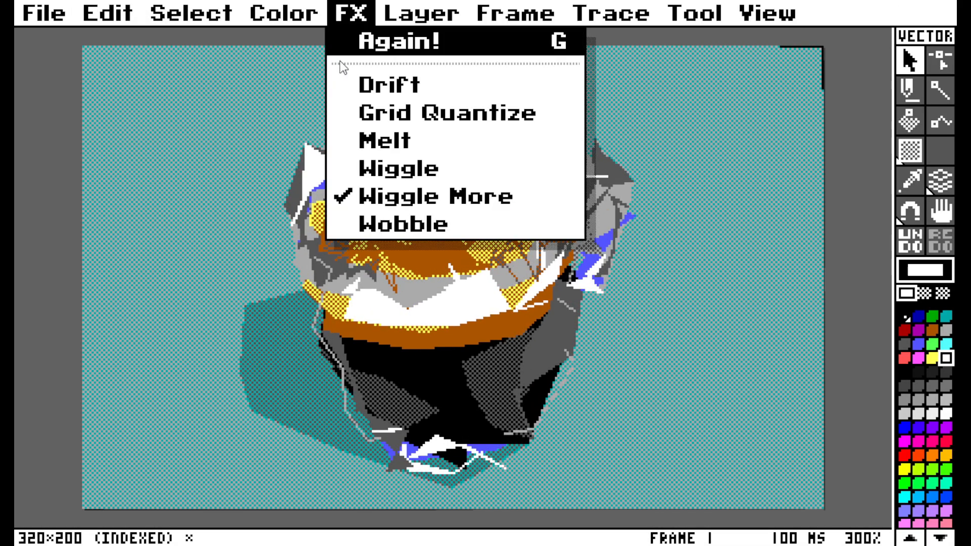
click(44, 13)
click(94, 195)
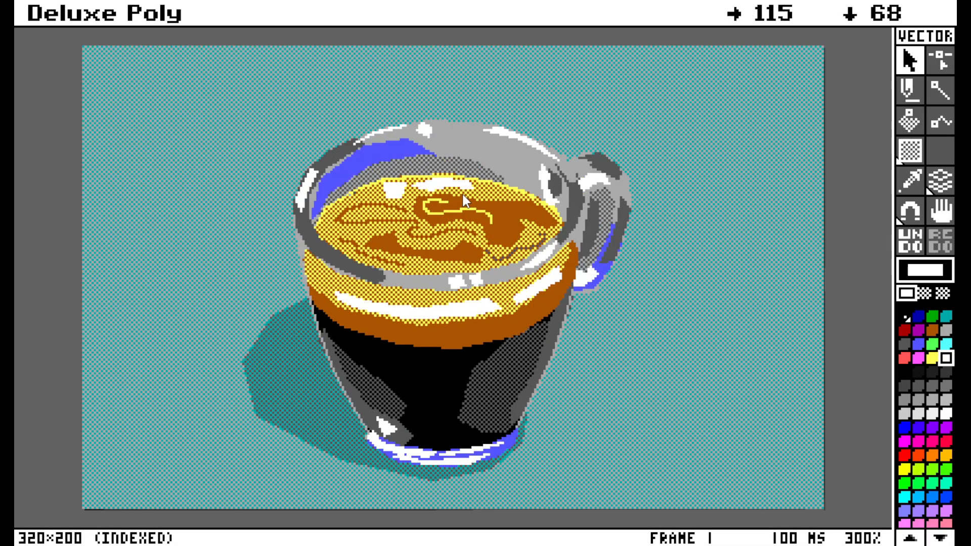
Step: Apply the Wobble effect to the coffee cup drawing
mouse_move(380, 19)
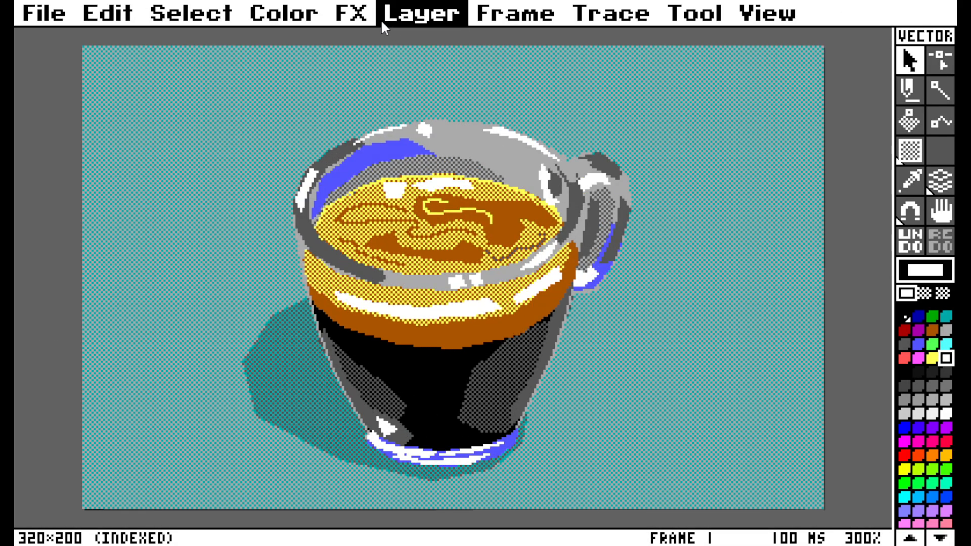
click(349, 16)
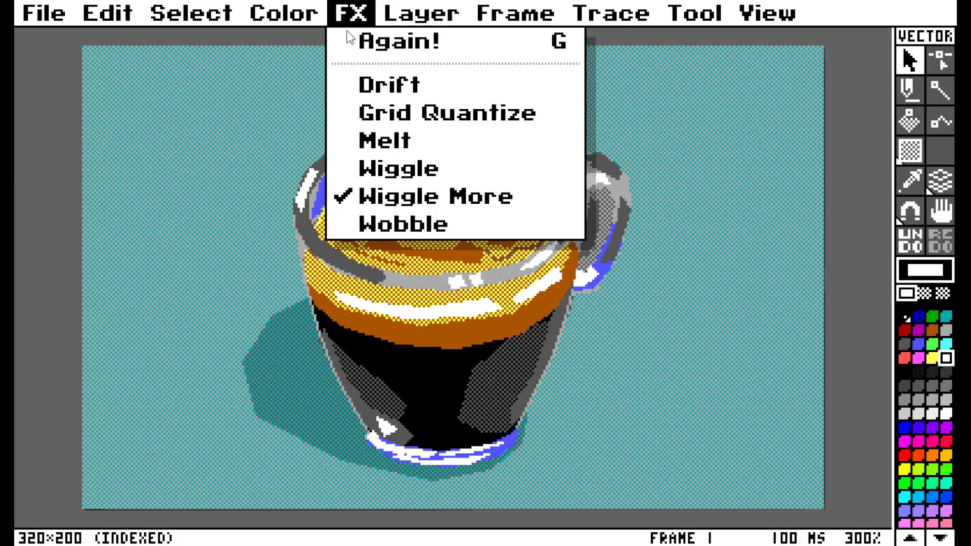
click(399, 222)
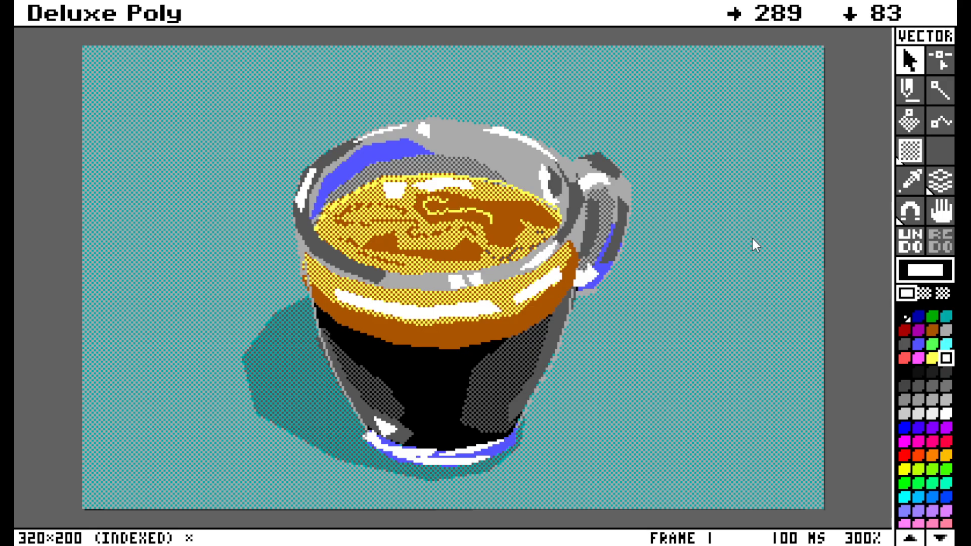